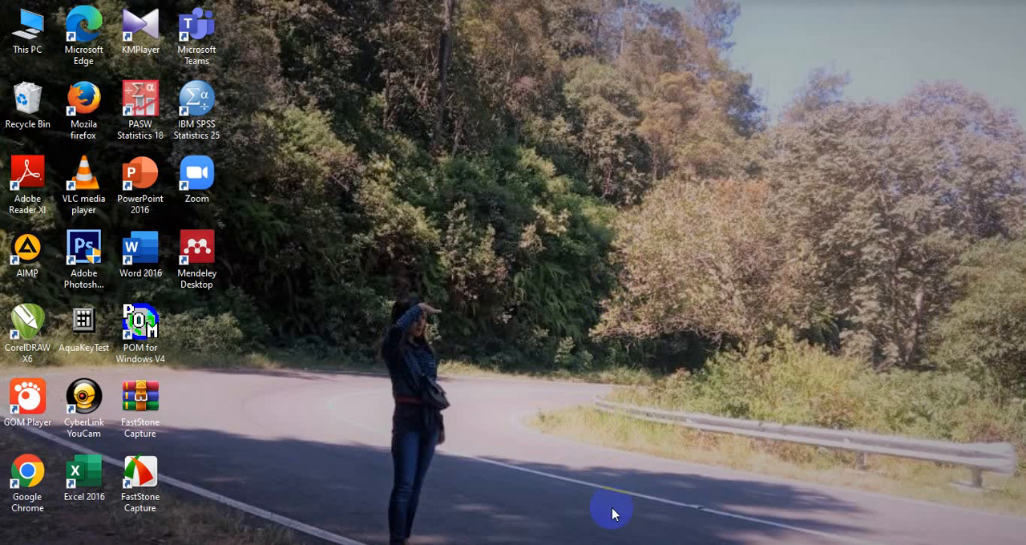
# Switch past the Excel data sheet to SPSS and define three variables named Beban, Perusahaan and Group
pyautogui.hotkey('alt', 'Tab')
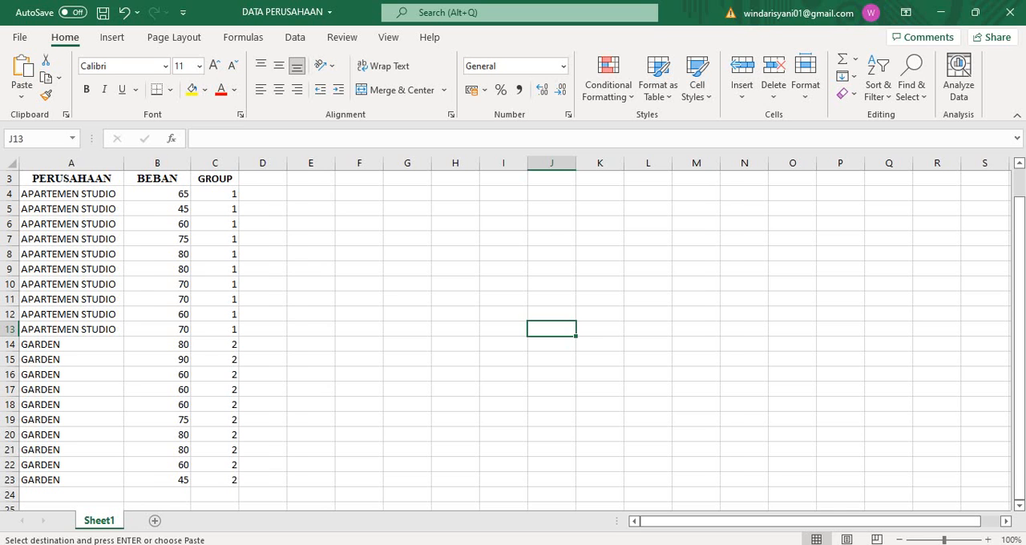
pyautogui.hotkey('alt', 'Tab')
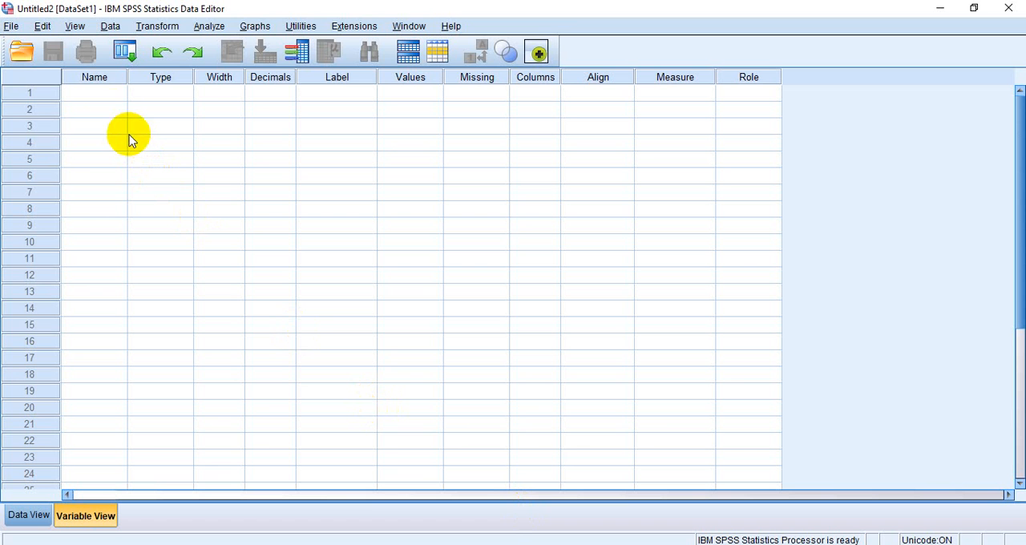
pyautogui.click(102, 95)
pyautogui.write('Beban')
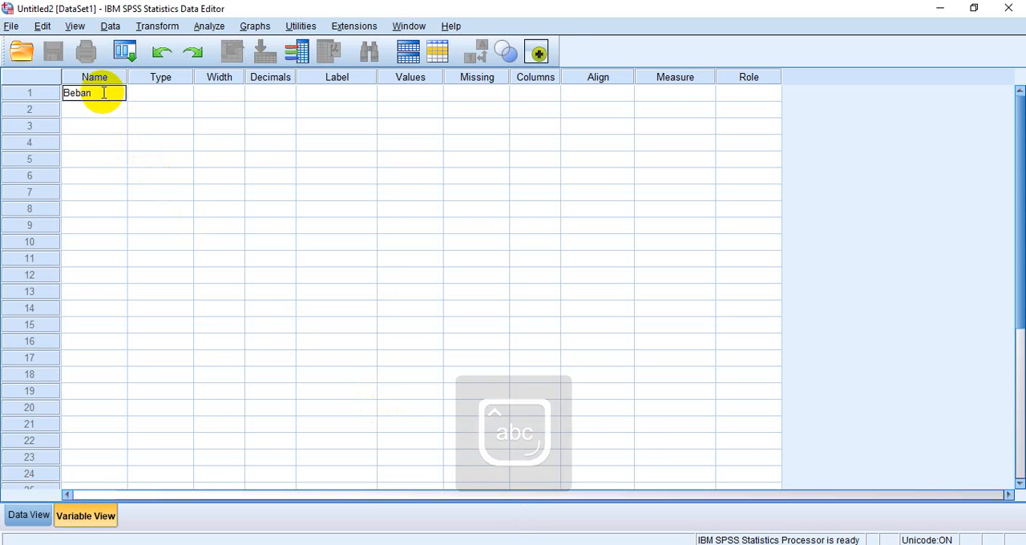
pyautogui.press('Return')
pyautogui.write('Per')
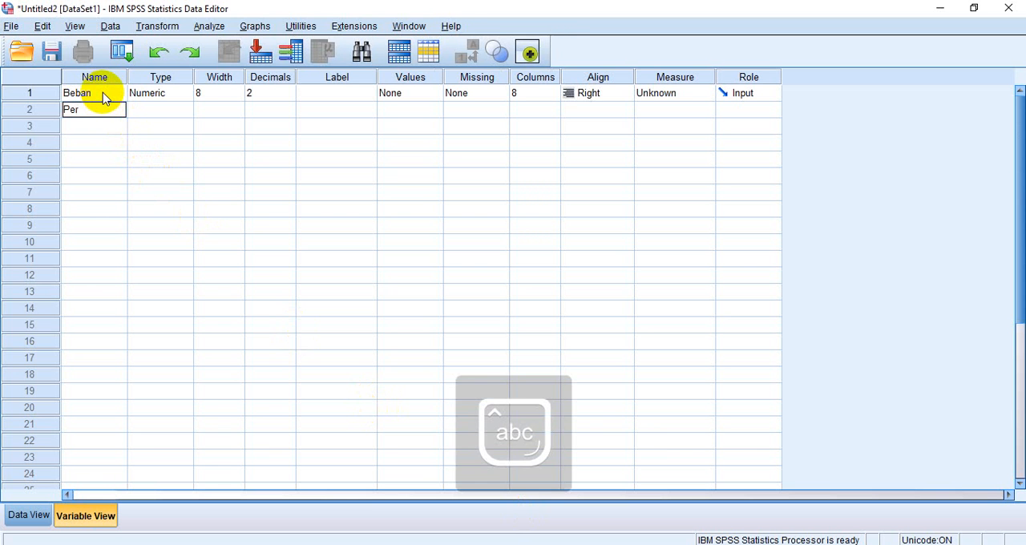
pyautogui.write('usahaan')
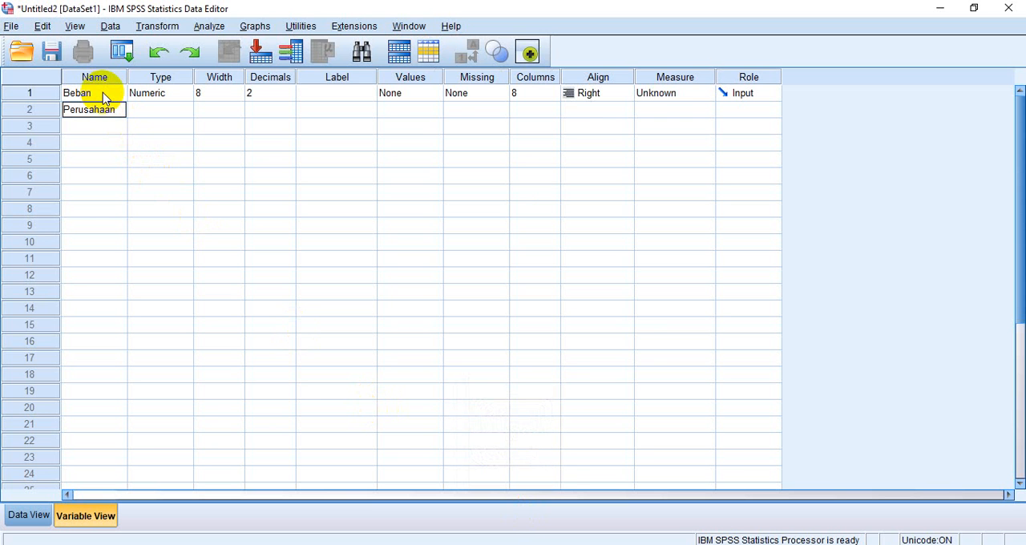
pyautogui.press('Return')
pyautogui.press('capslock')
pyautogui.write('G')
pyautogui.press('capslock')
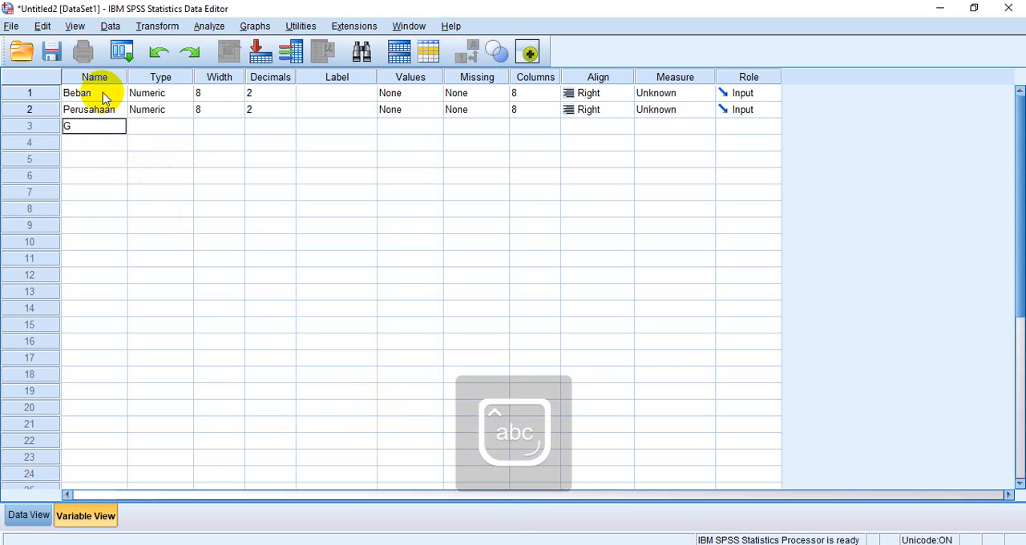
pyautogui.write('roup')
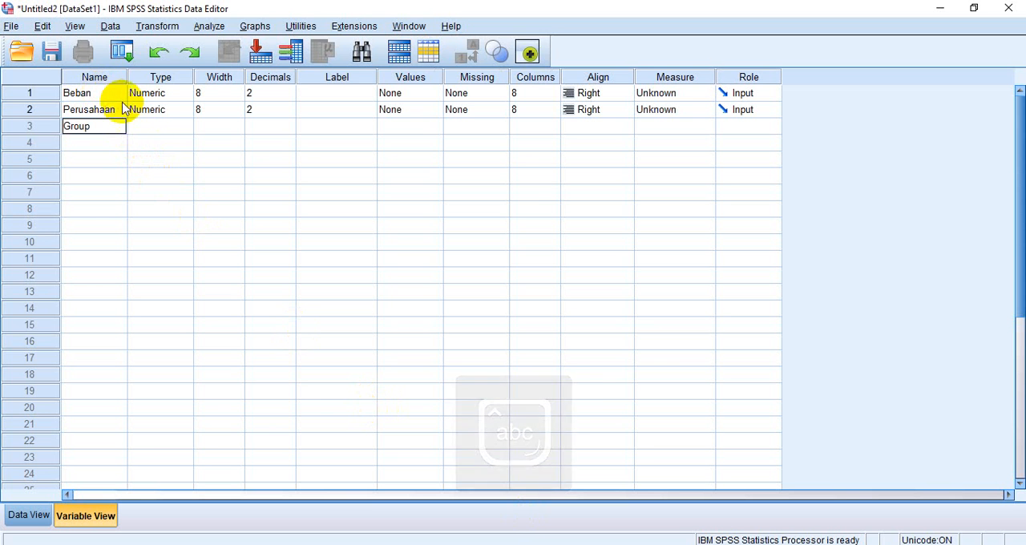
# Change the Perusahaan variable's type to String with 20 characters
pyautogui.doubleClick(185, 113)
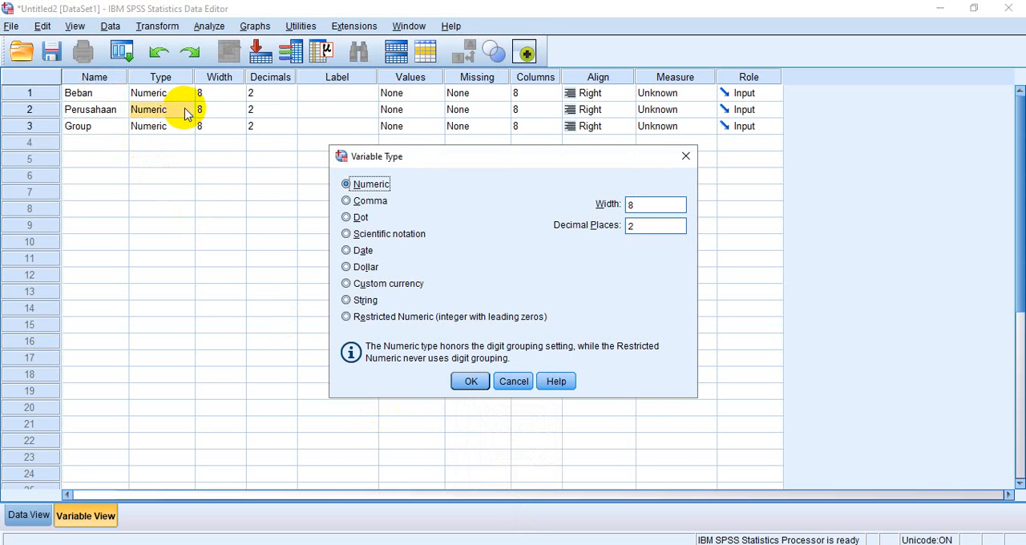
pyautogui.click(348, 300)
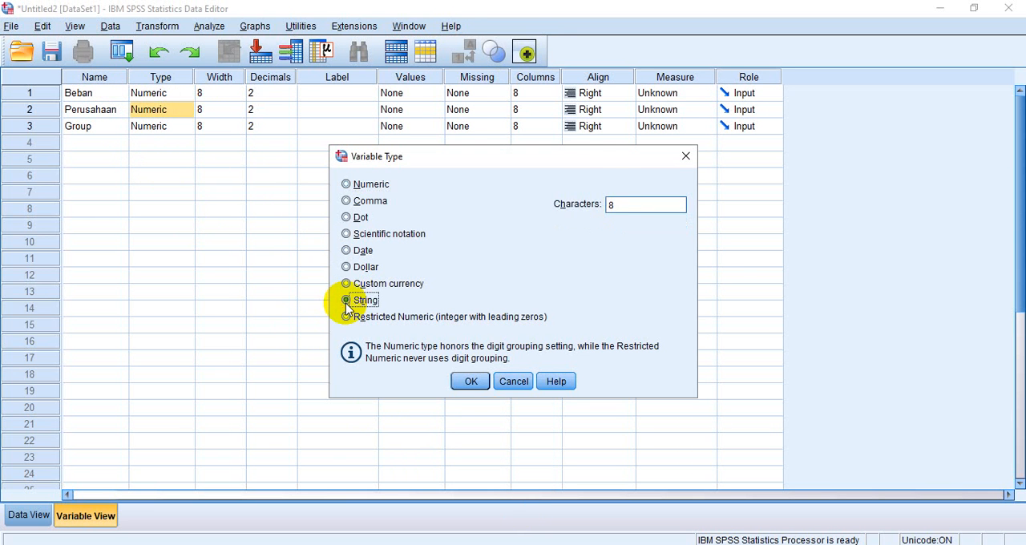
pyautogui.click(615, 205)
pyautogui.press('BackSpace')
pyautogui.write('20')
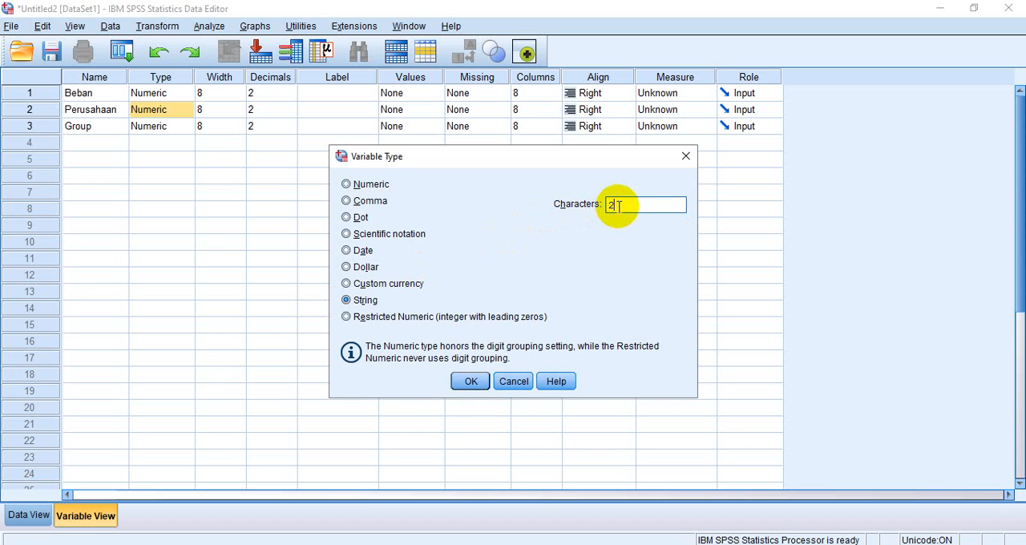
pyautogui.click(470, 380)
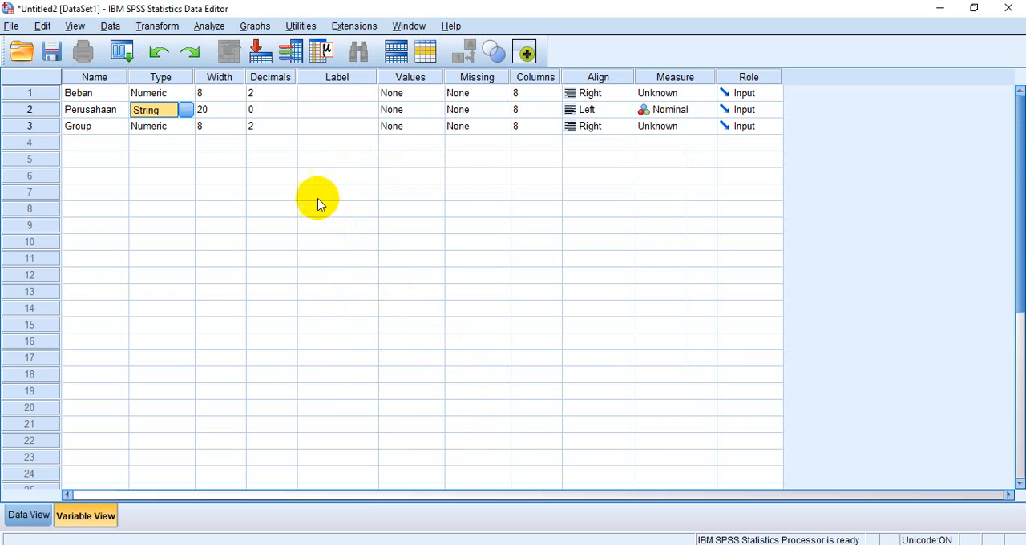
# Set the number of decimals for the Group variable to 0
pyautogui.click(270, 129)
pyautogui.click(275, 126)
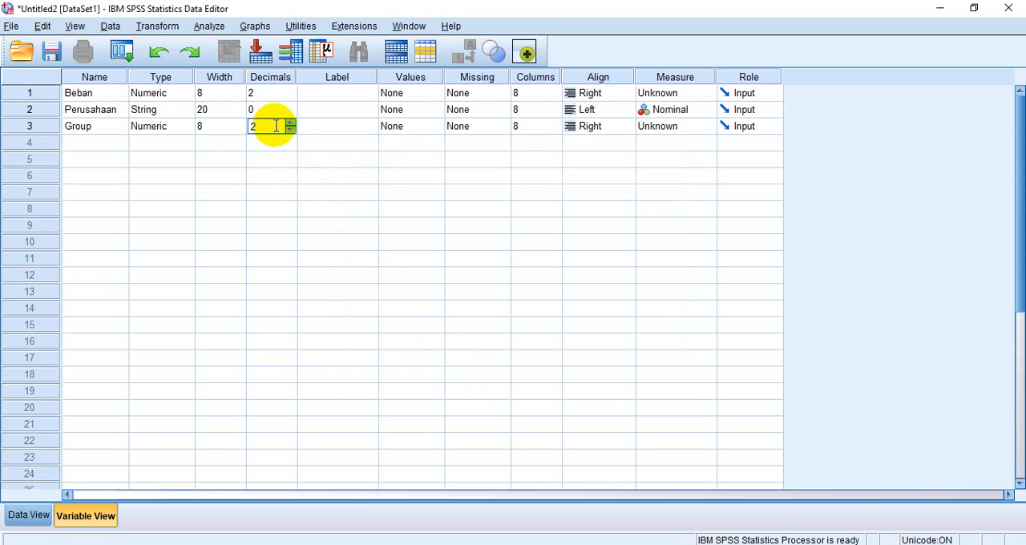
pyautogui.press('BackSpace')
pyautogui.write('0')
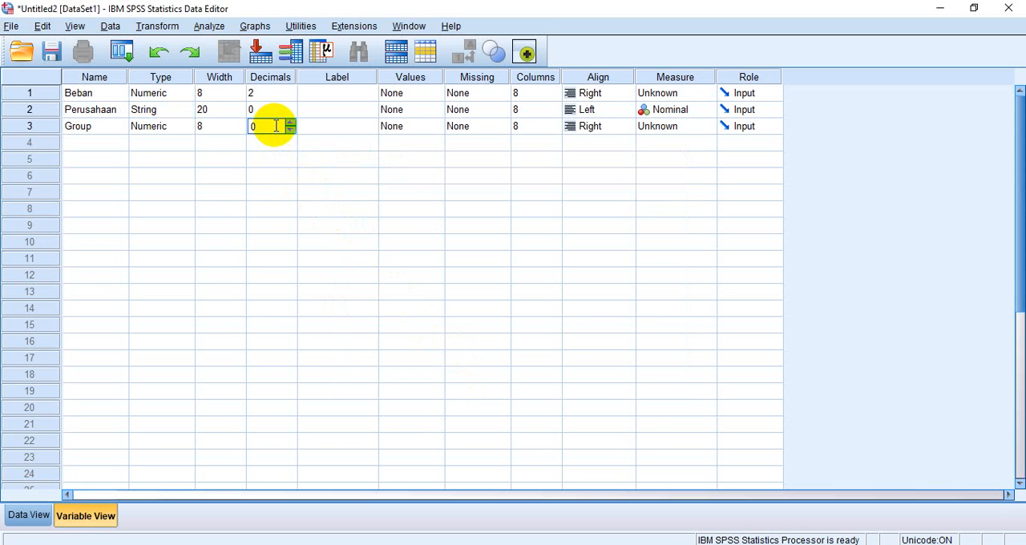
# Give the Beban variable the label "Beban Perusahaan"
pyautogui.click(319, 96)
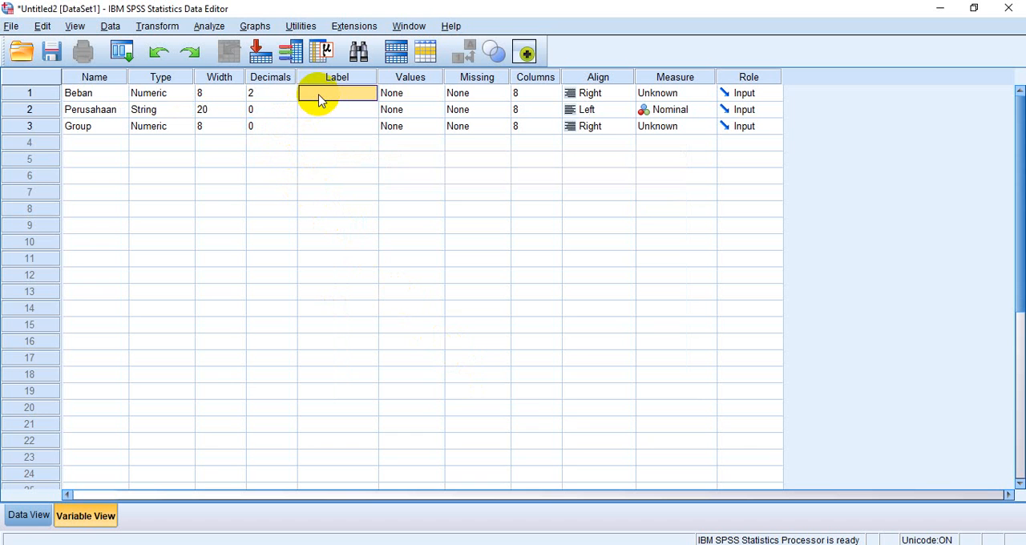
pyautogui.write('Beba')
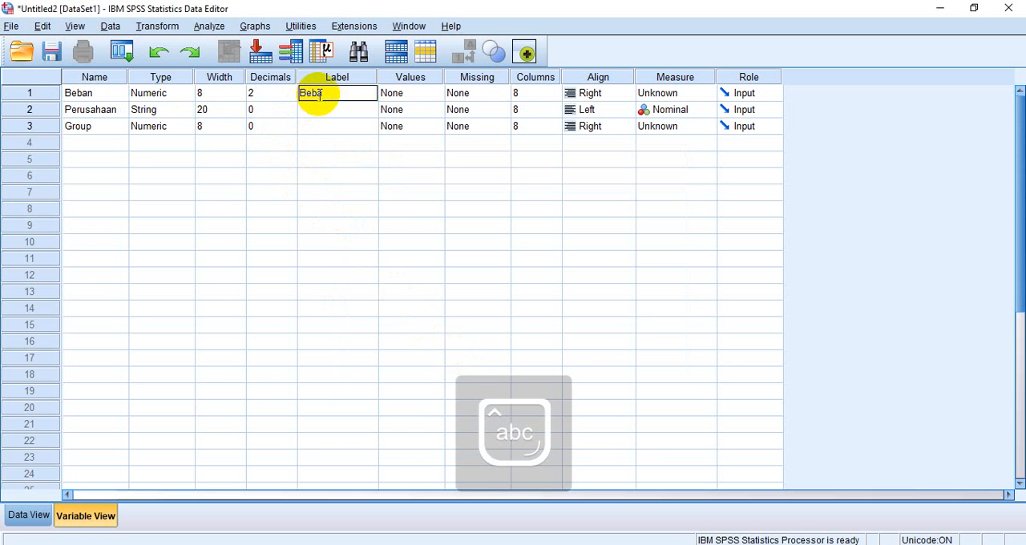
pyautogui.write('n Perusahaan')
pyautogui.press('Return')
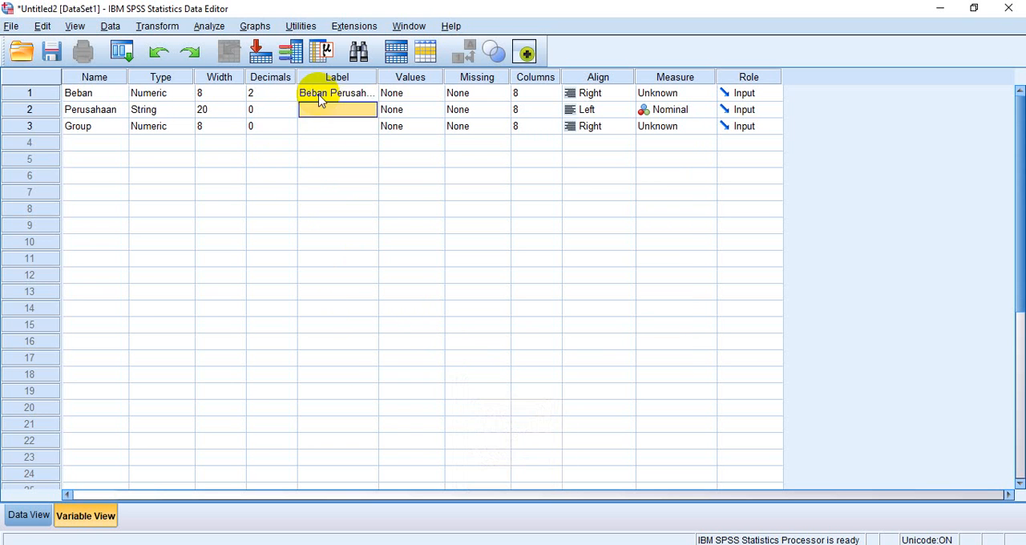
# Give the Perusahaan variable the label "Produk Perusahaan"
pyautogui.press('capslock')
pyautogui.write('P')
pyautogui.press('capslock')
pyautogui.write('ro')
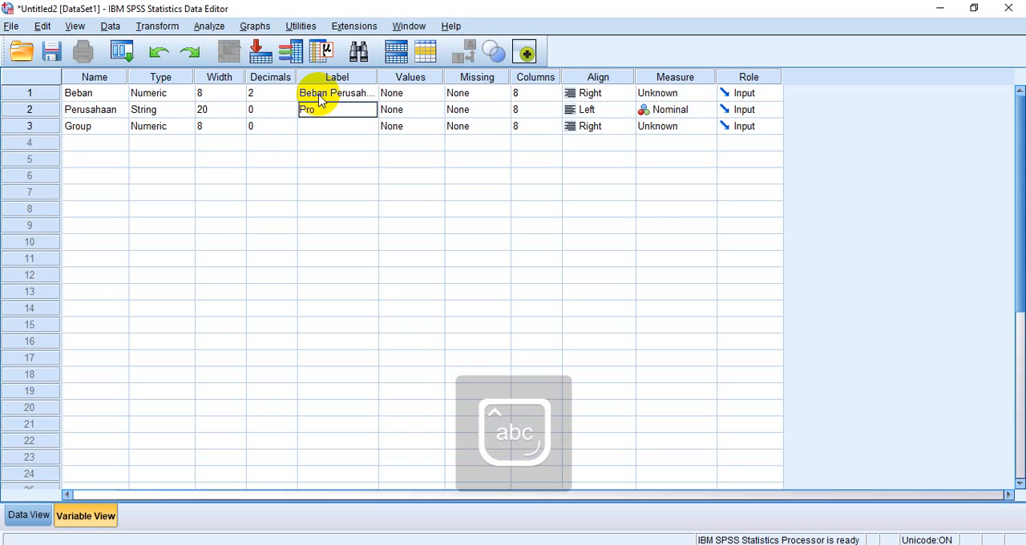
pyautogui.write('duk')
pyautogui.press('capslock')
pyautogui.write('P')
pyautogui.press('capslock')
pyautogui.write('erusahaan')
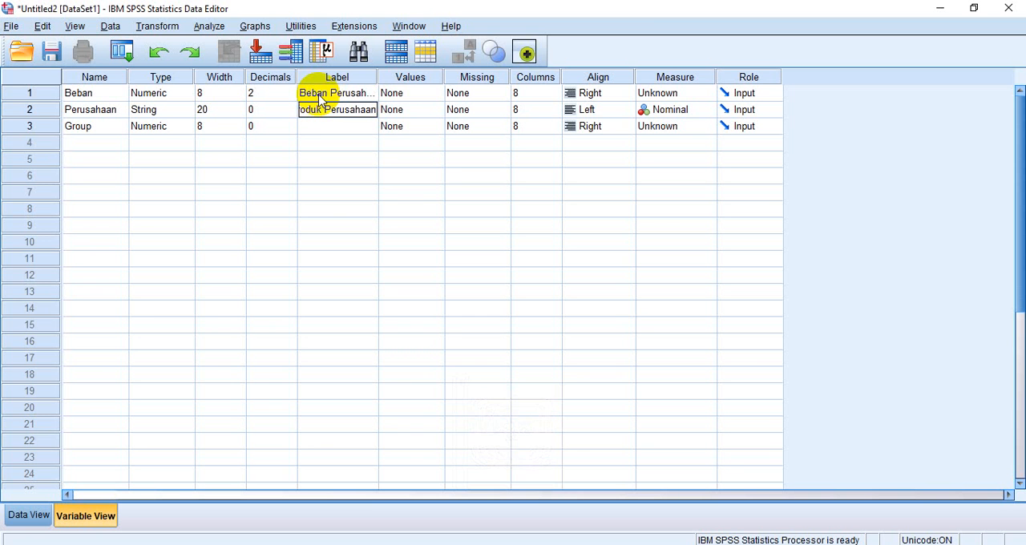
pyautogui.press('Return')
# Give the Group variable the label "Group Perusahaan"
pyautogui.press('capslock')
pyautogui.write('G')
pyautogui.press('capslock')
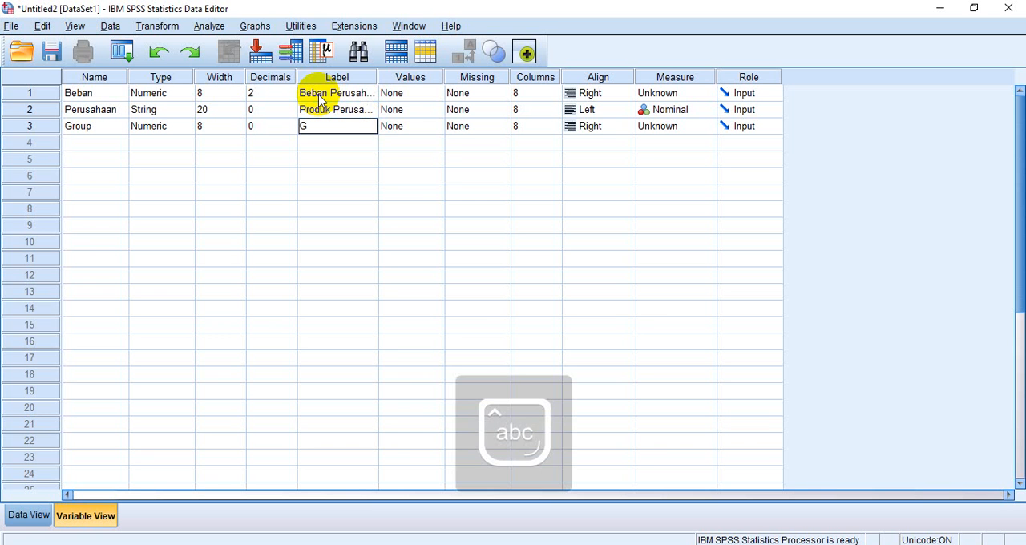
pyautogui.write('roup')
pyautogui.press('capslock')
pyautogui.write('P')
pyautogui.press('capslock')
pyautogui.write('erusahaan')
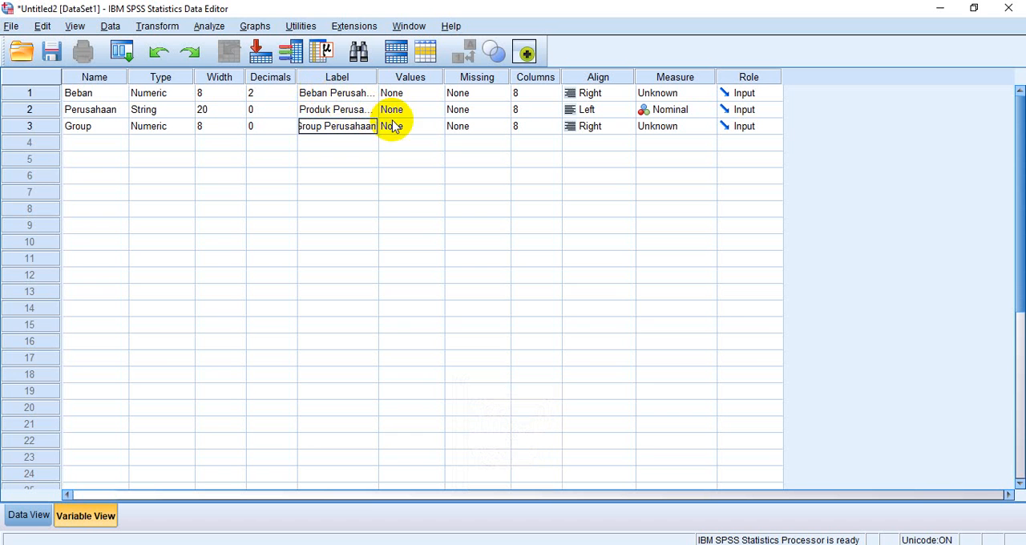
# Open the value labels of the Group variable and add value 1 with the label "Apartemen Studio"
pyautogui.doubleClick(433, 131)
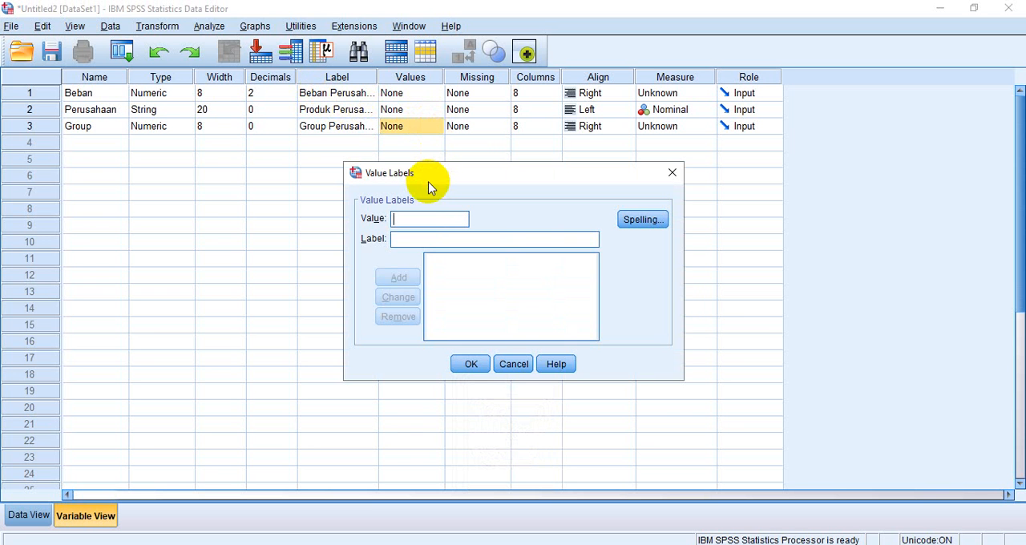
pyautogui.write('1')
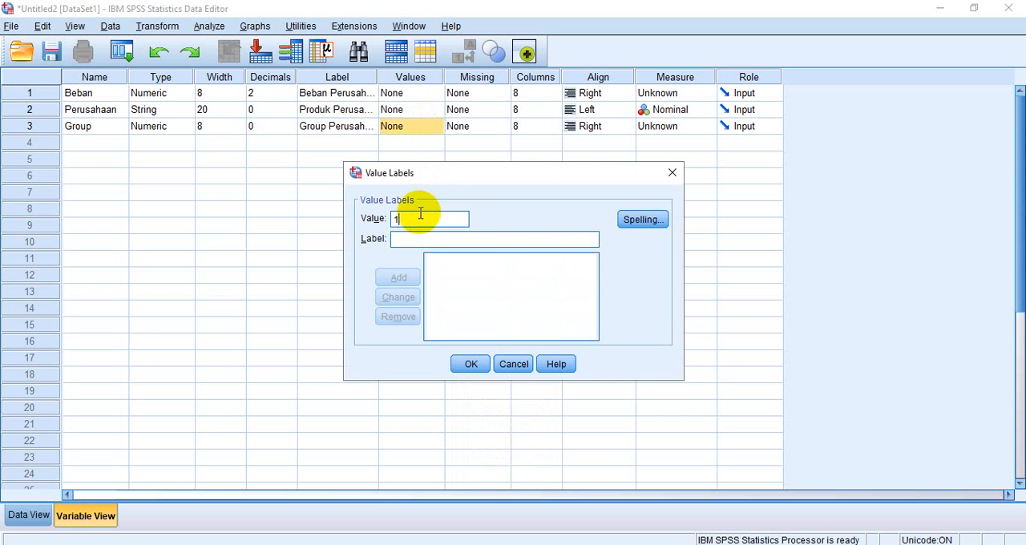
pyautogui.click(417, 238)
pyautogui.press('capslock')
pyautogui.write('A')
pyautogui.press('capslock')
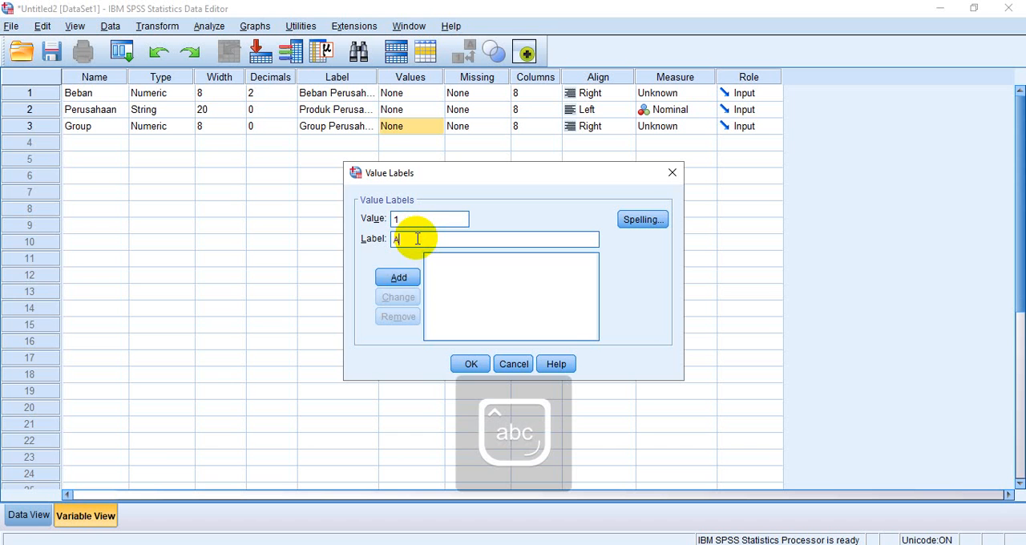
pyautogui.write('partemen')
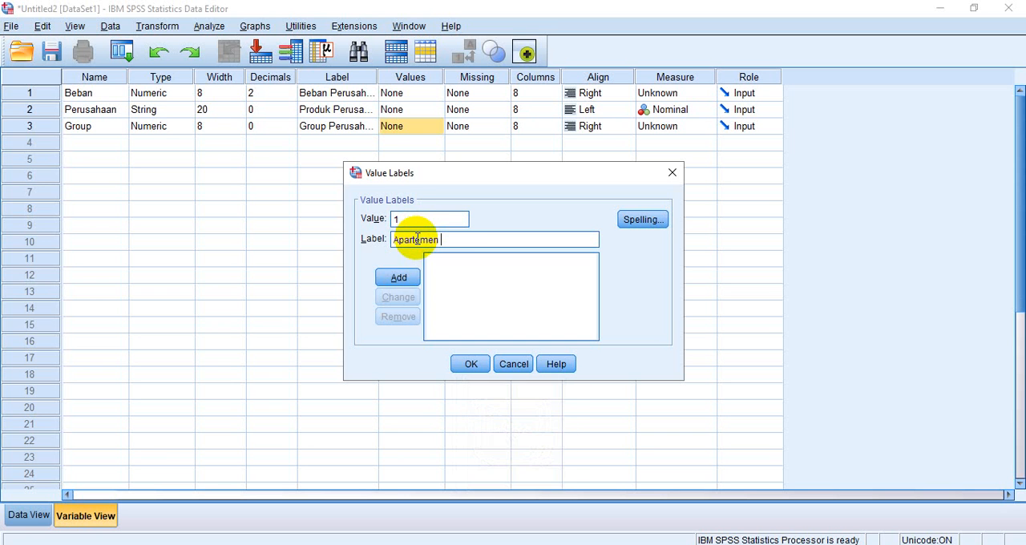
pyautogui.press('capslock')
pyautogui.write('S')
pyautogui.press('capslock')
pyautogui.write('tudio')
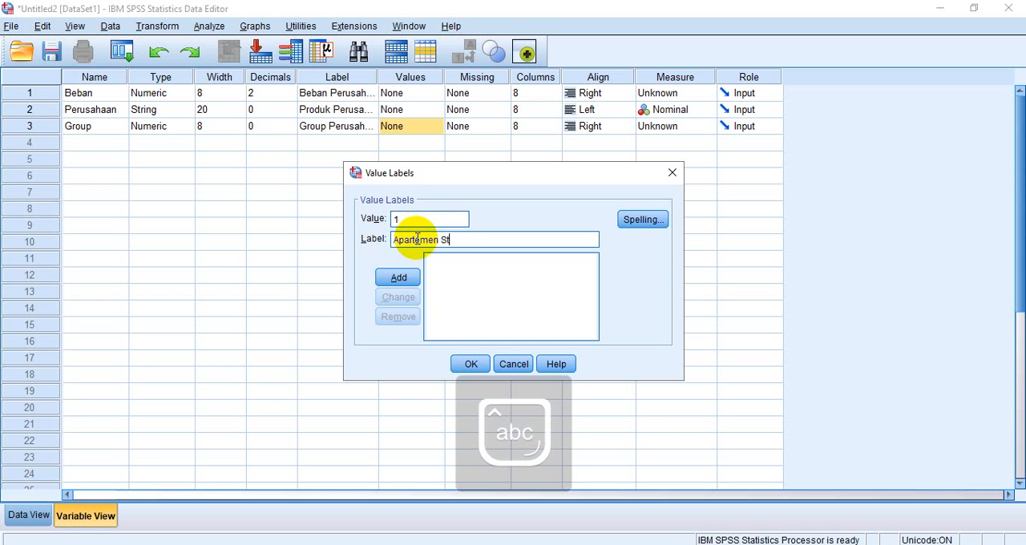
pyautogui.click(407, 277)
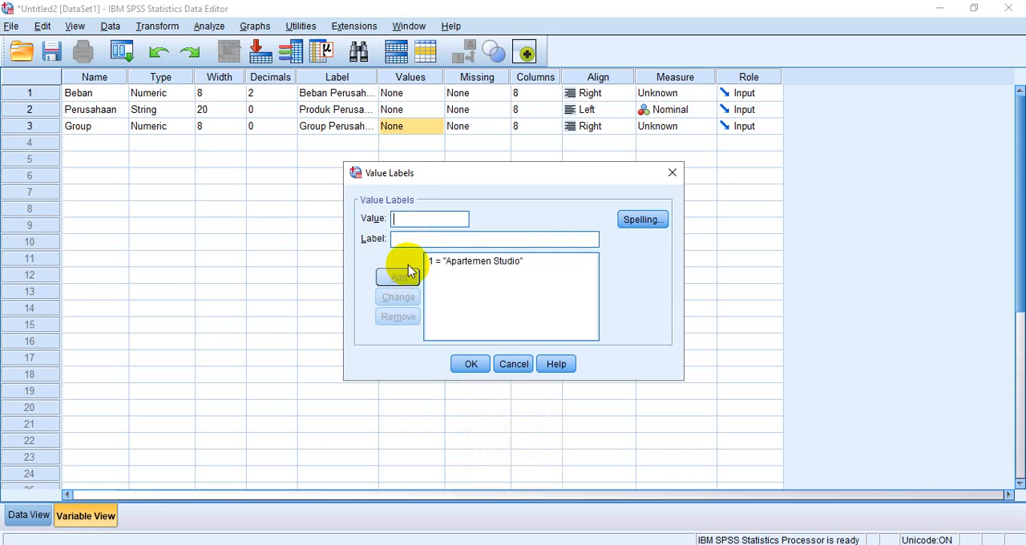
# Add value 2 with the label "Apartemen Garden" and apply the value labels to the Group variable
pyautogui.write('2')
pyautogui.click(410, 240)
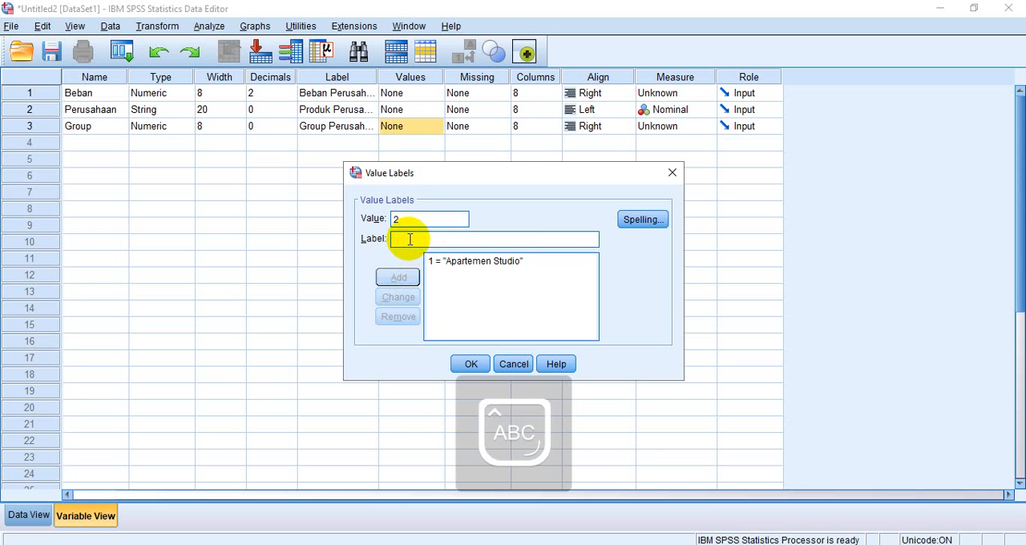
pyautogui.write('Aparte')
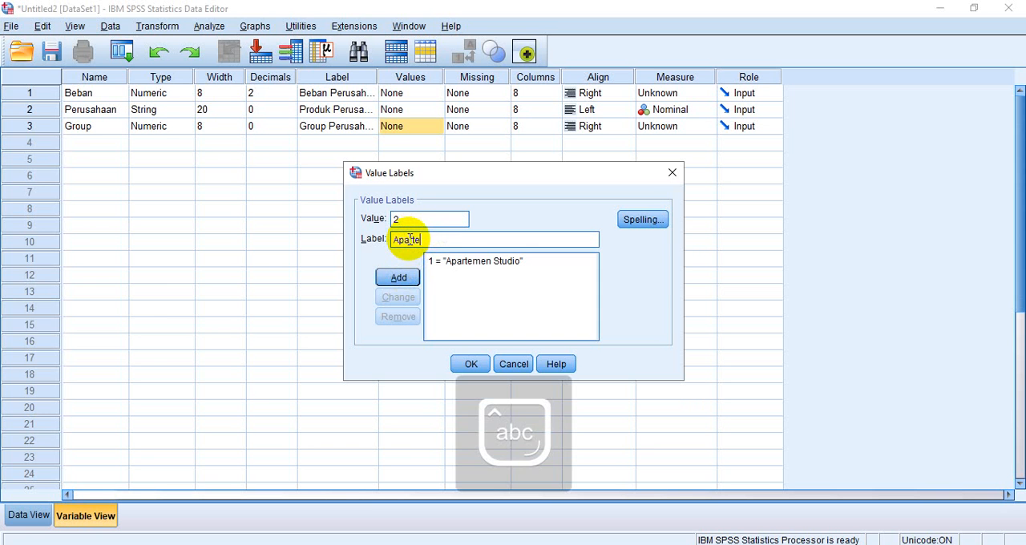
pyautogui.write('men Garden')
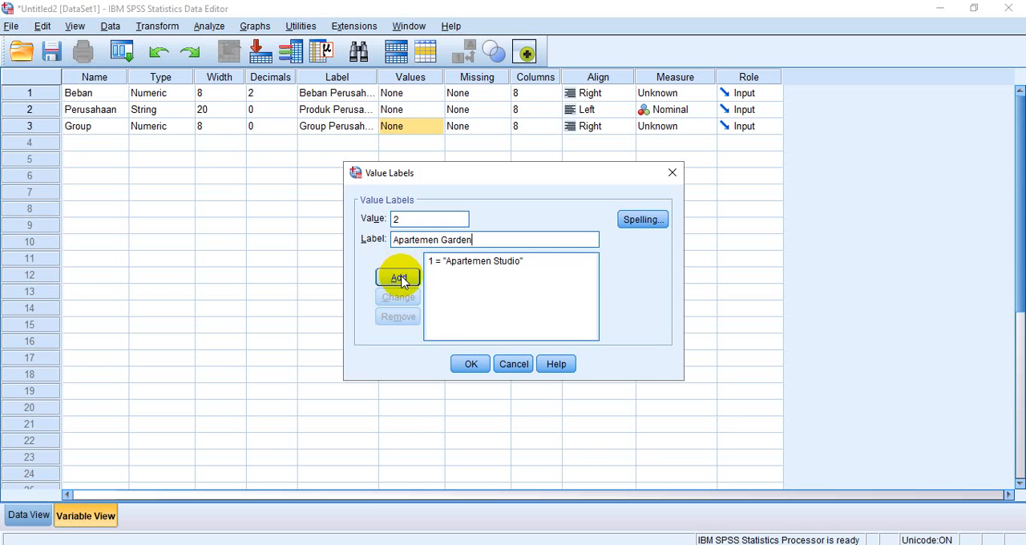
pyautogui.click(401, 278)
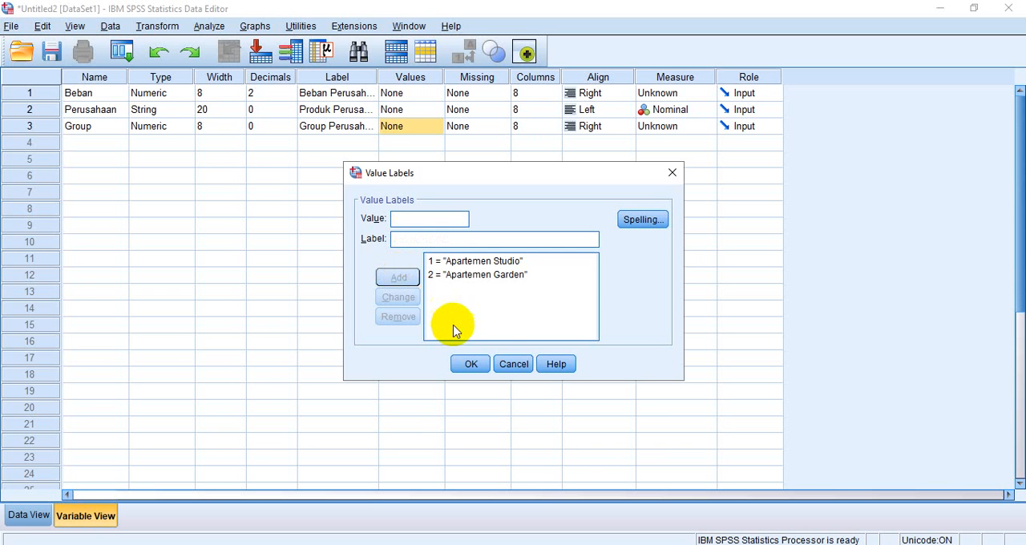
pyautogui.click(466, 362)
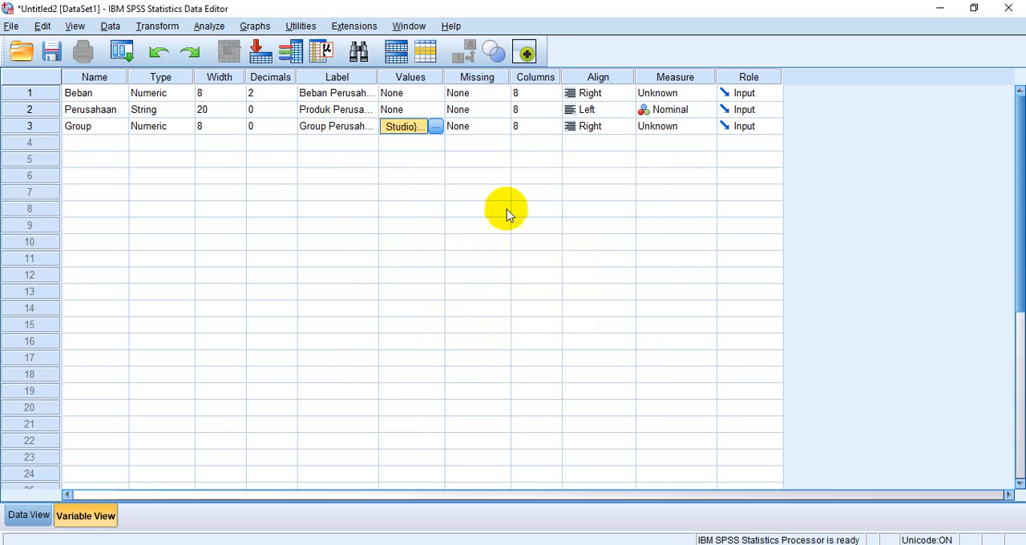
# Set the Perusahaan variable's column width to 20 and the Beban variable's alignment to Center
pyautogui.click(524, 111)
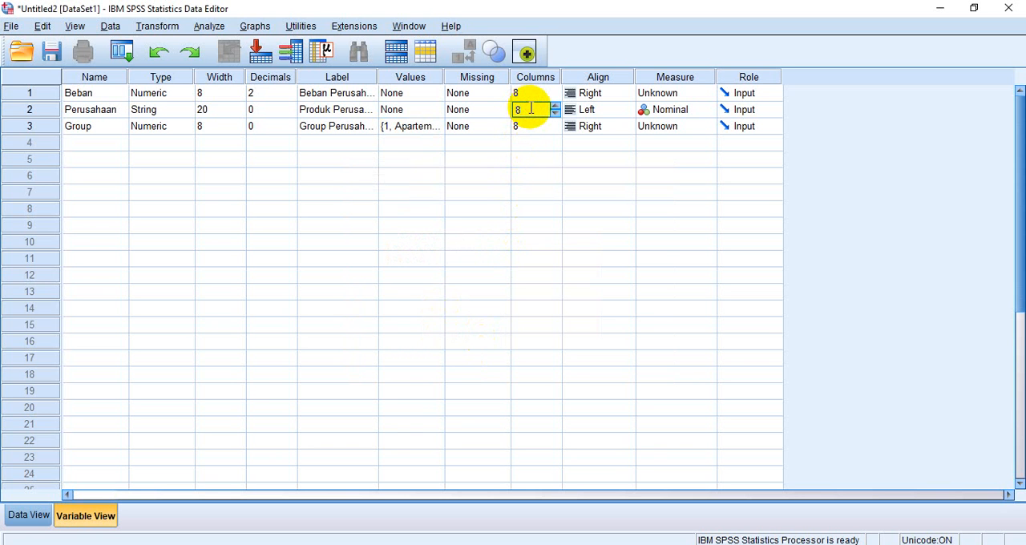
pyautogui.press('BackSpace')
pyautogui.write('20')
pyautogui.click(622, 96)
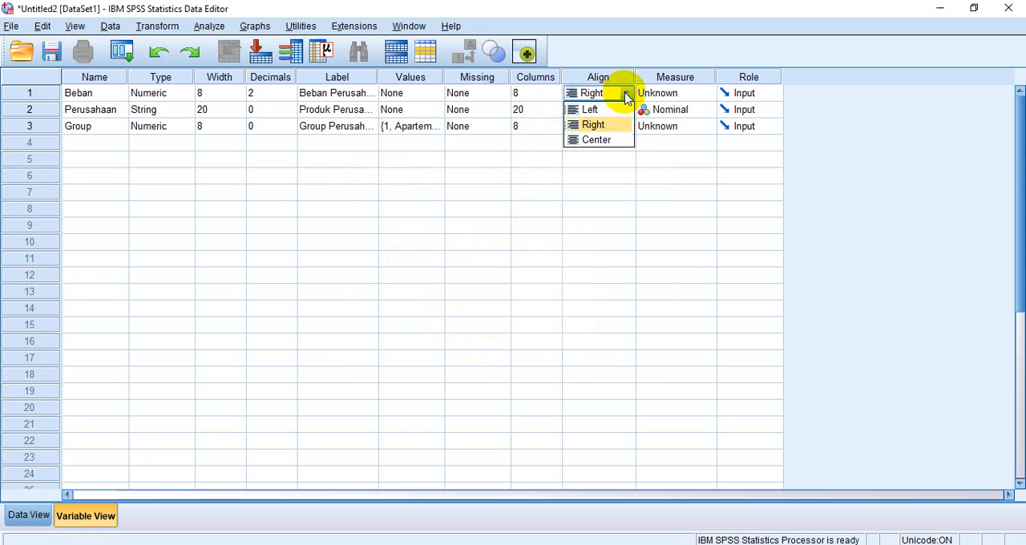
pyautogui.click(621, 138)
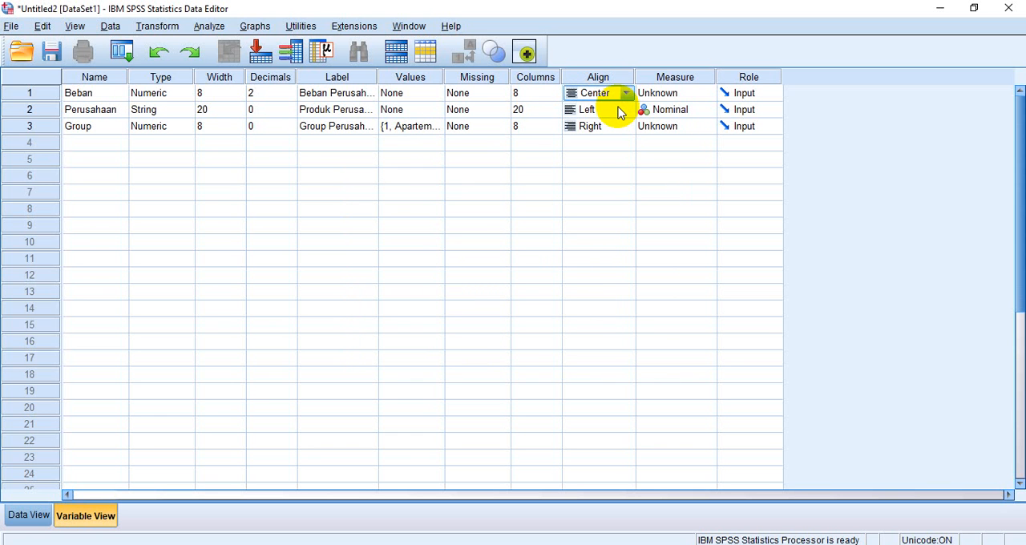
# Set the Group variable's alignment to Center
pyautogui.click(614, 128)
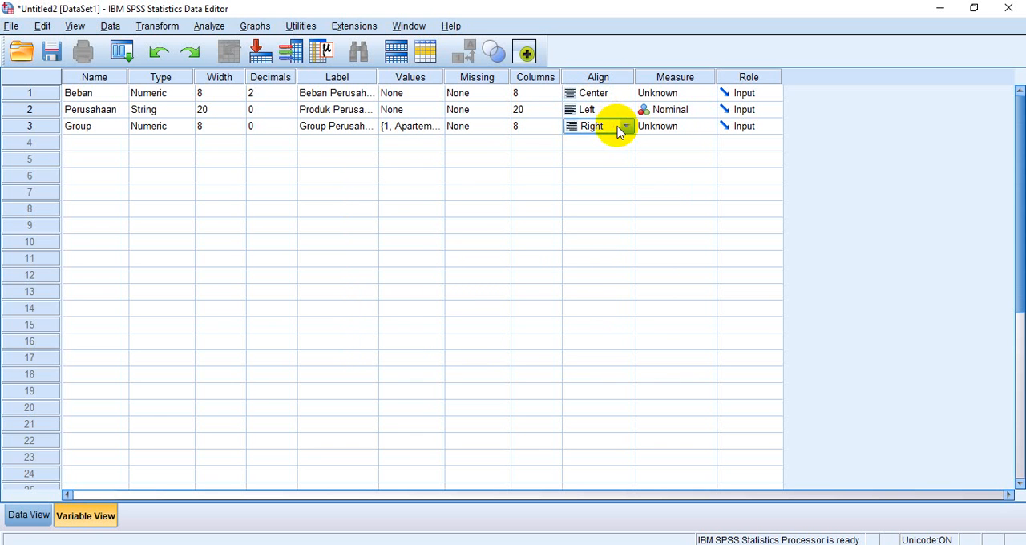
pyautogui.click(626, 129)
pyautogui.click(614, 169)
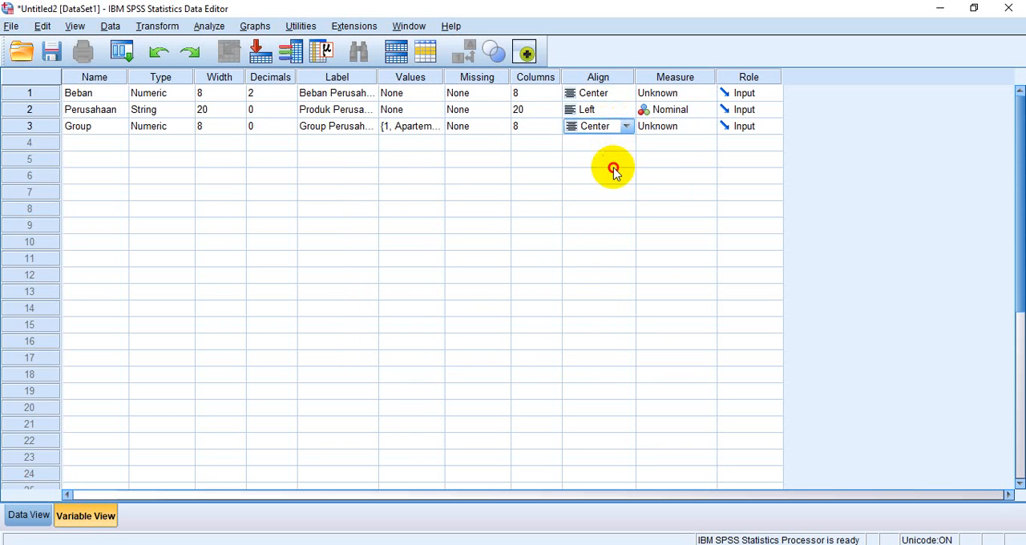
# Set the measurement level of the Beban and Group variables to Scale
pyautogui.click(677, 94)
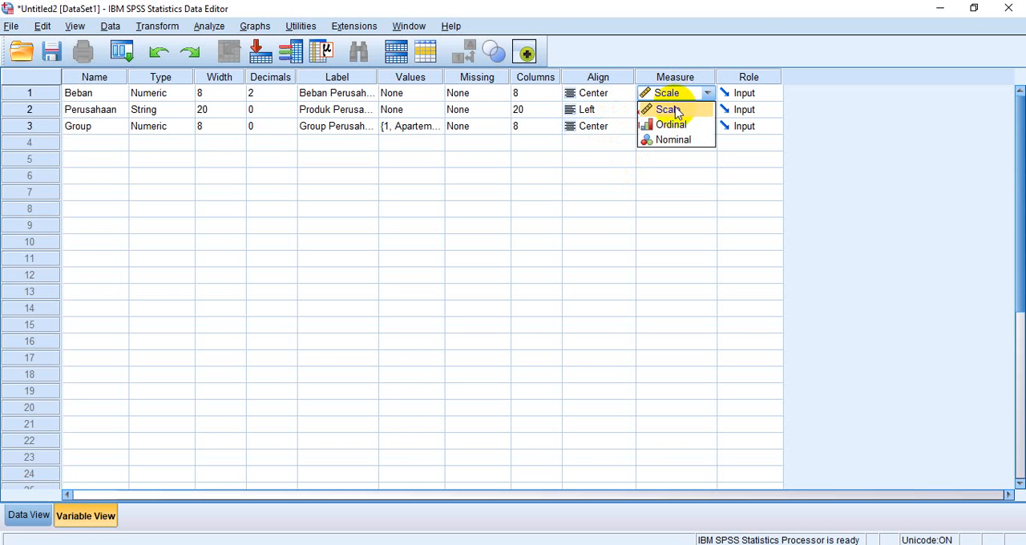
pyautogui.click(678, 109)
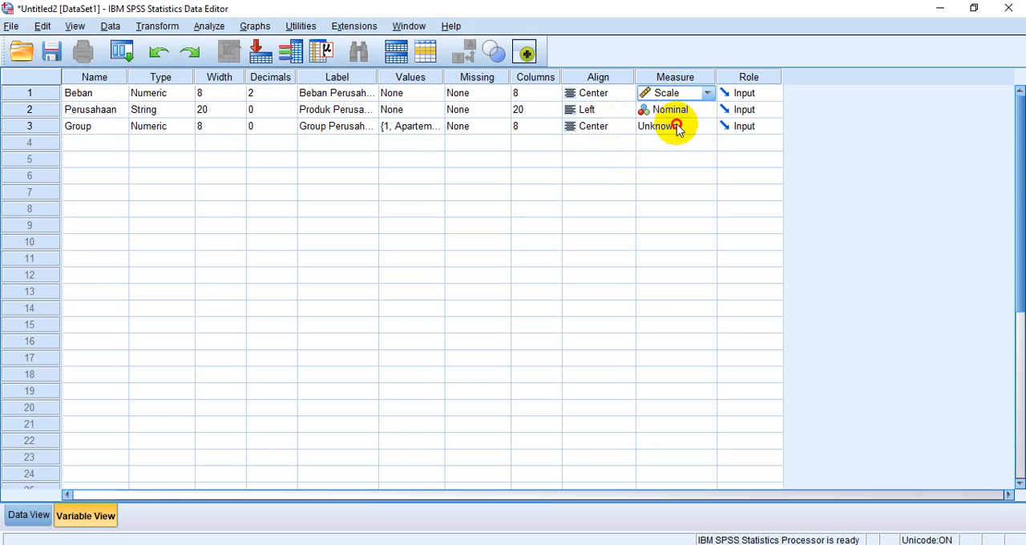
pyautogui.click(678, 127)
pyautogui.click(679, 143)
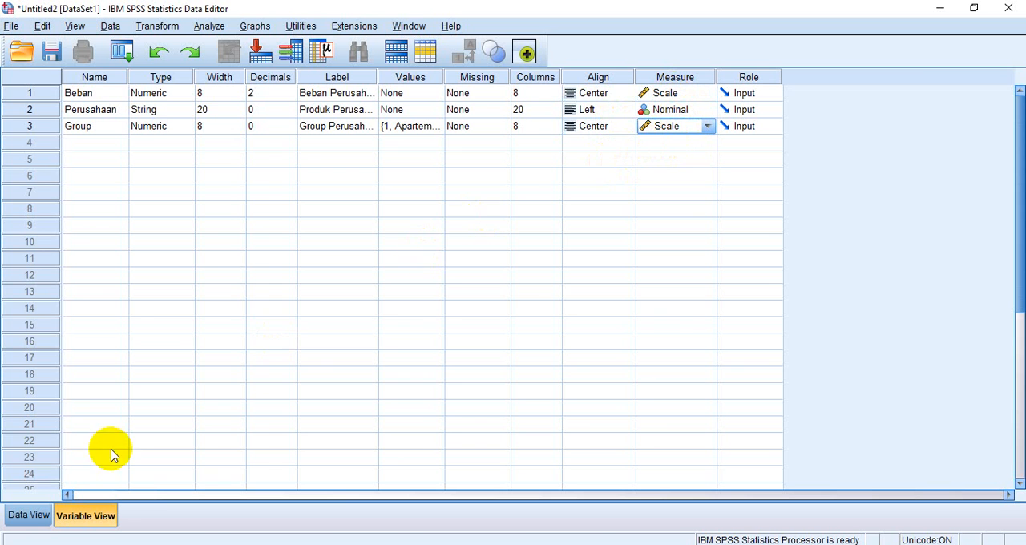
# Show the empty data grid in SPSS, switch to the DATA PERUSAHAAN workbook in Excel and copy the BEBAN values in B4:B23
pyautogui.click(29, 510)
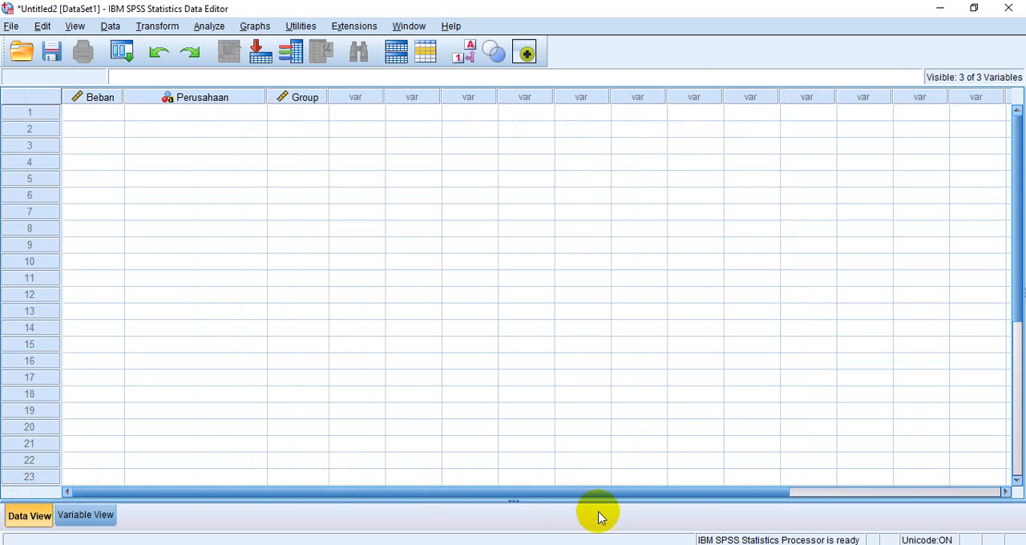
pyautogui.click(614, 544)
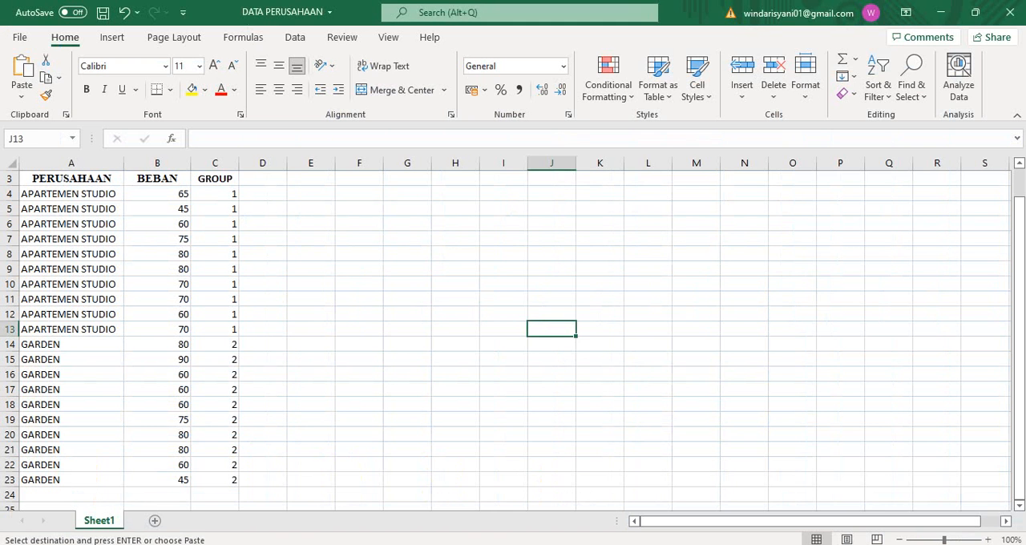
pyautogui.click(162, 193)
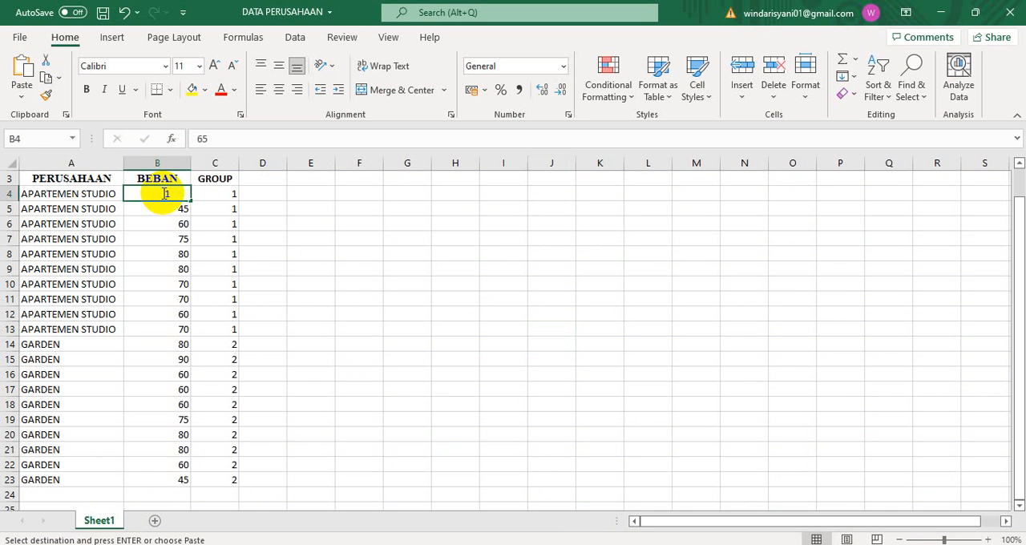
pyautogui.doubleClick(166, 193)
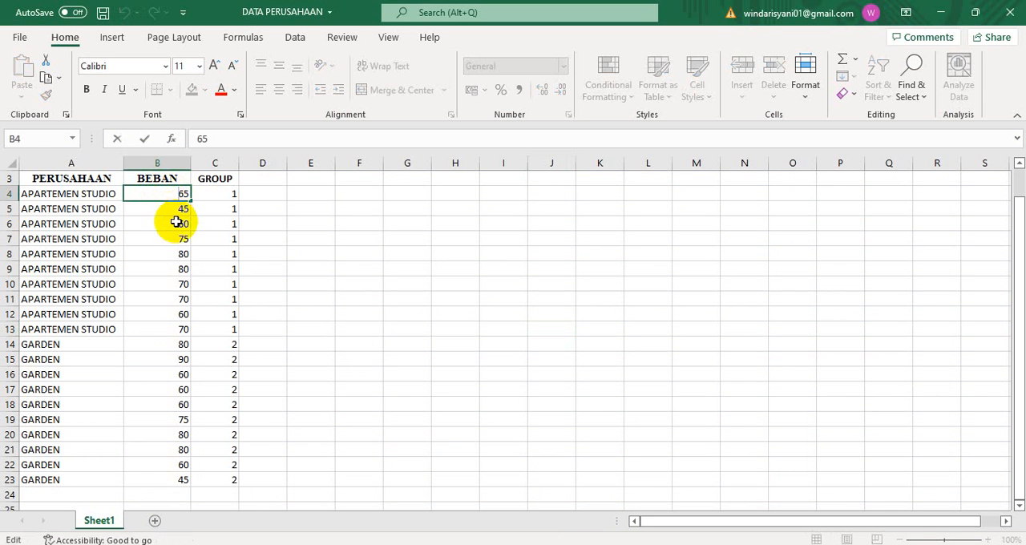
pyautogui.click(176, 221)
pyautogui.moveTo(175, 193); pyautogui.dragTo(172, 474)
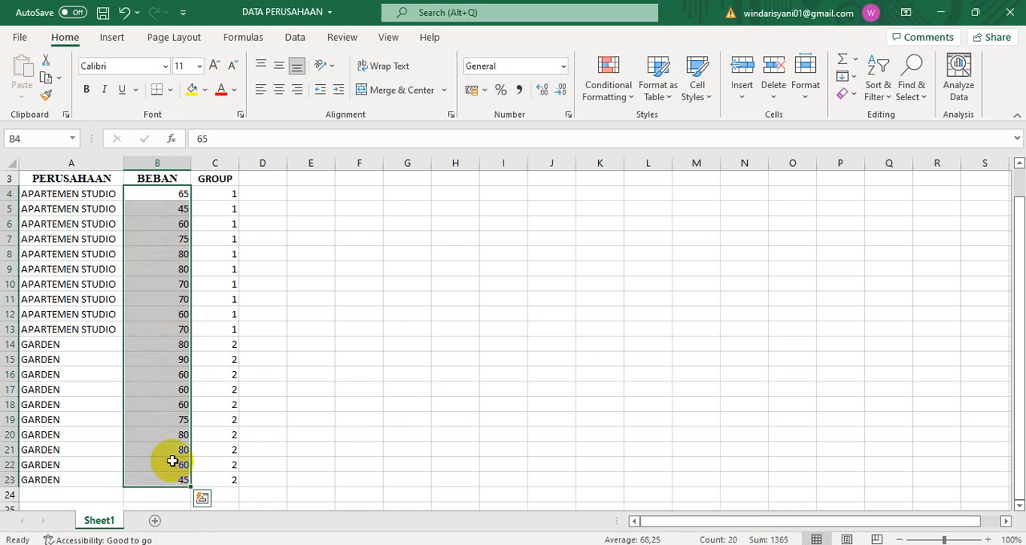
pyautogui.rightClick(172, 461)
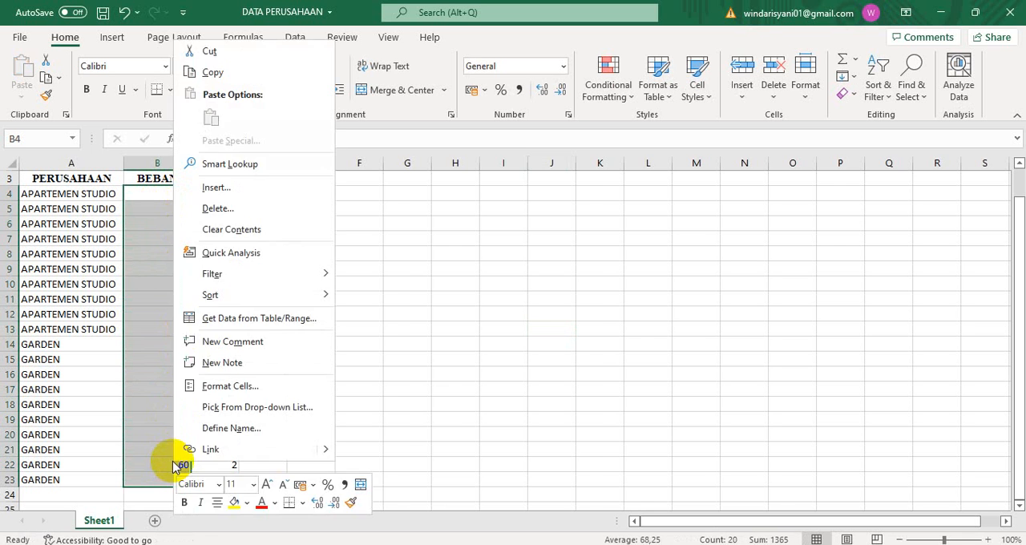
pyautogui.click(224, 72)
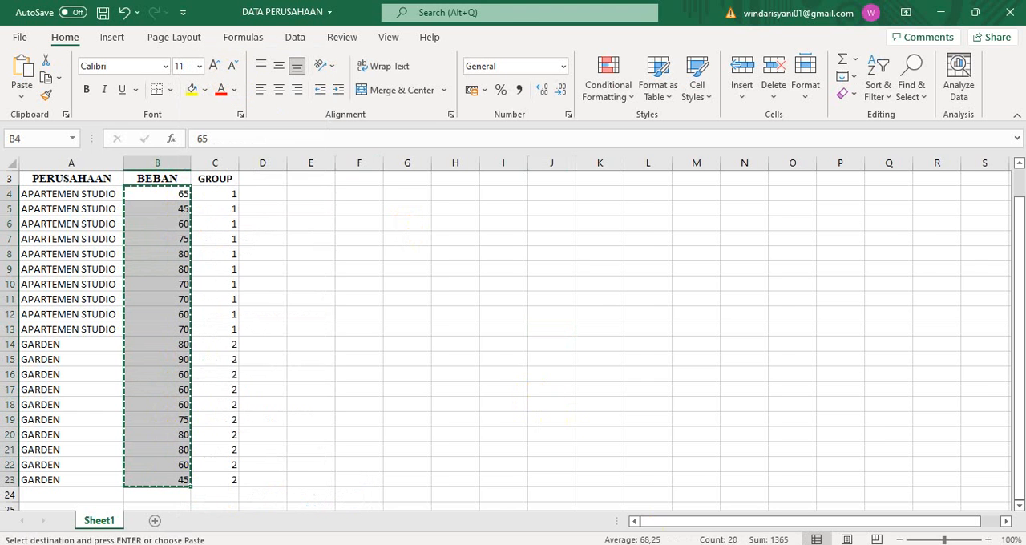
# Switch to SPSS and paste the copied values into the Beban column starting at case 1
pyautogui.hotkey('alt', 'Tab')
pyautogui.click(102, 113)
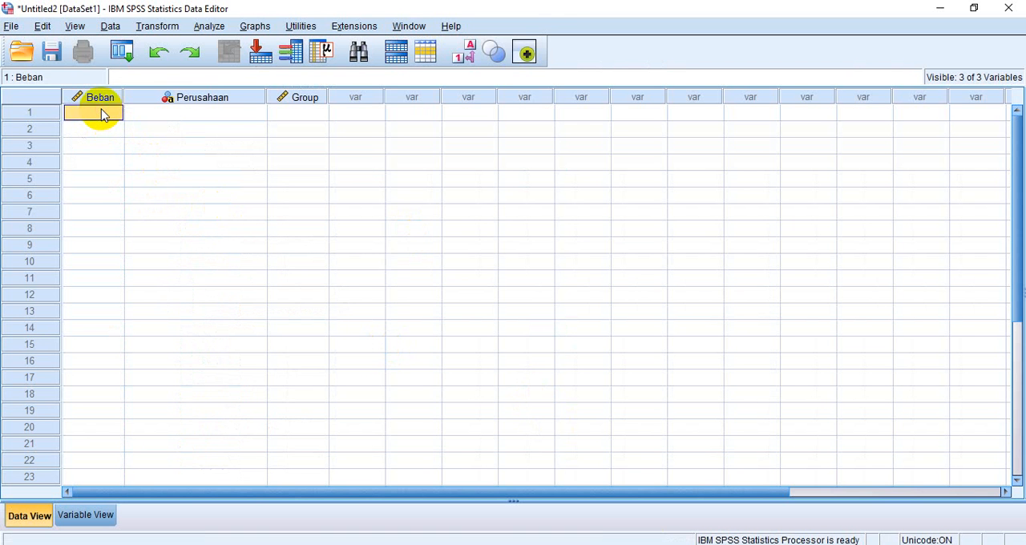
pyautogui.rightClick(102, 114)
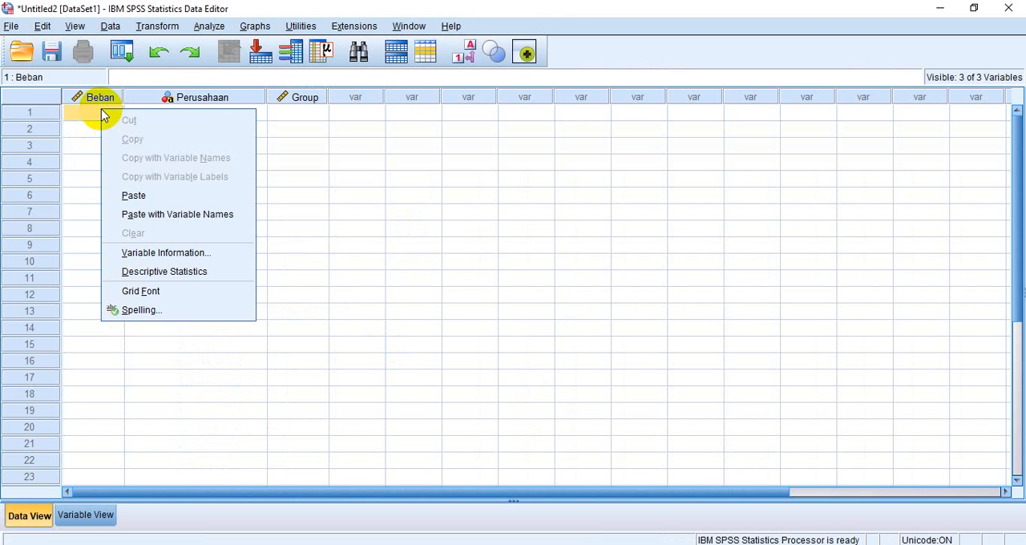
pyautogui.click(133, 195)
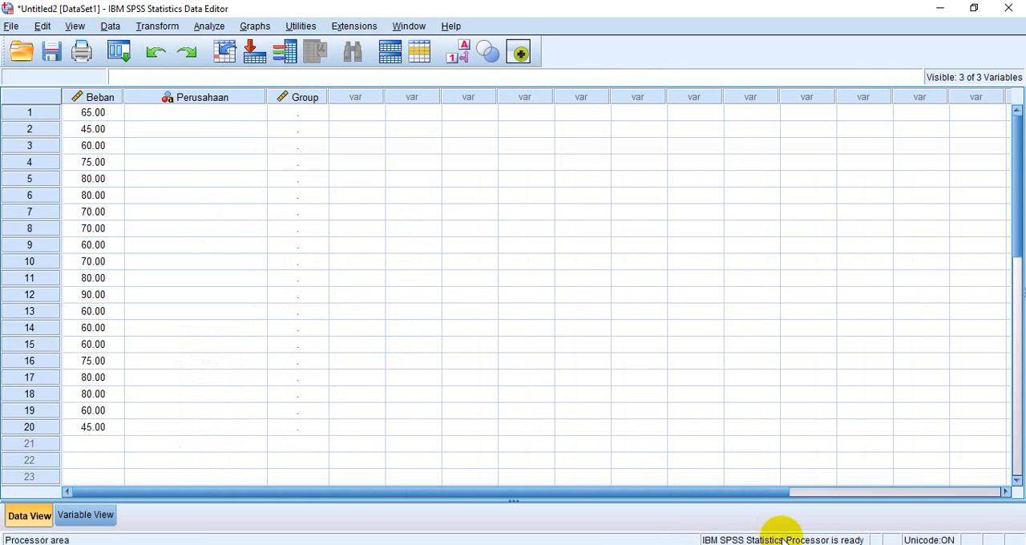
# Switch to Excel and copy the PERUSAHAAN entries in A4:A23
pyautogui.hotkey('alt', 'Tab')
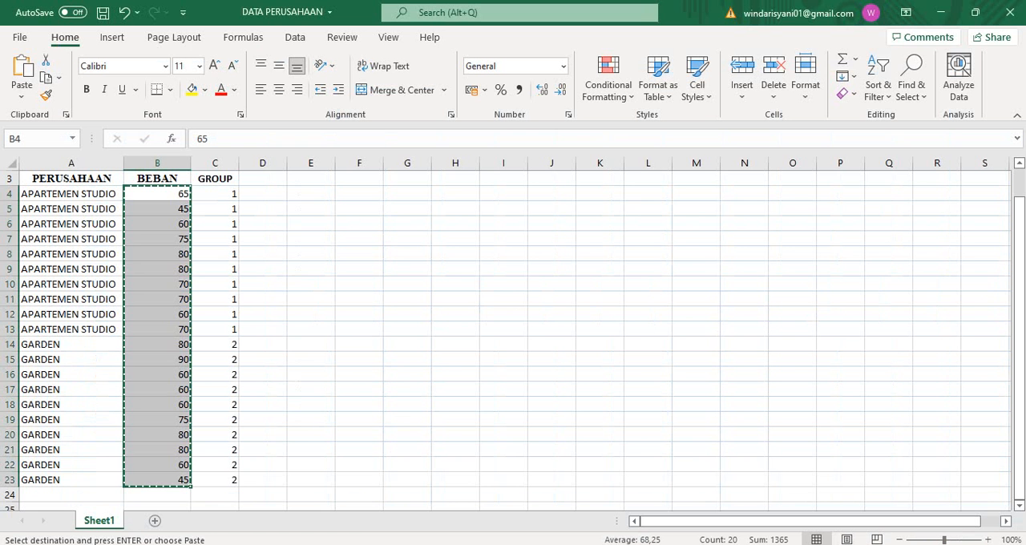
pyautogui.doubleClick(78, 196)
pyautogui.moveTo(79, 197); pyautogui.dragTo(91, 472)
pyautogui.click(87, 208)
pyautogui.click(100, 194)
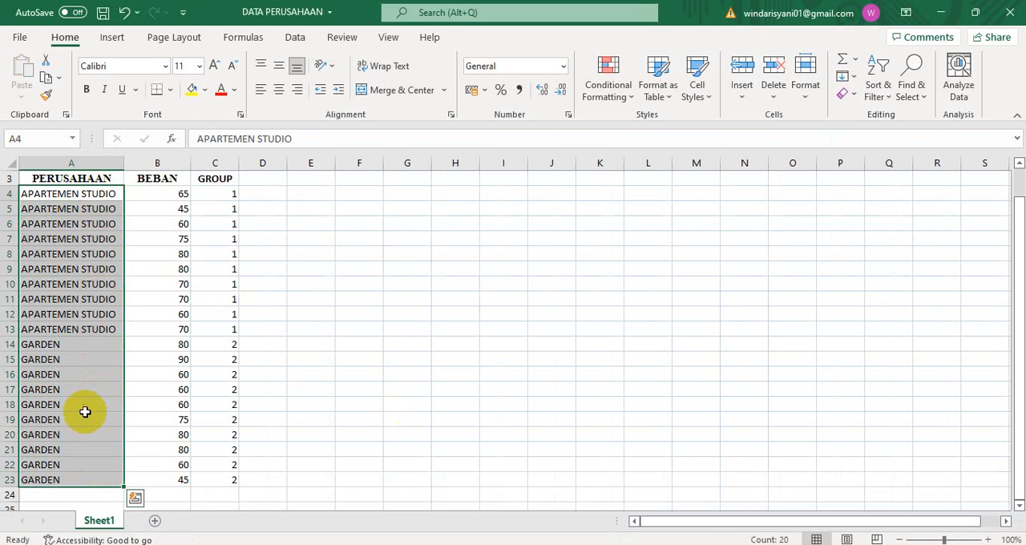
pyautogui.rightClick(85, 412)
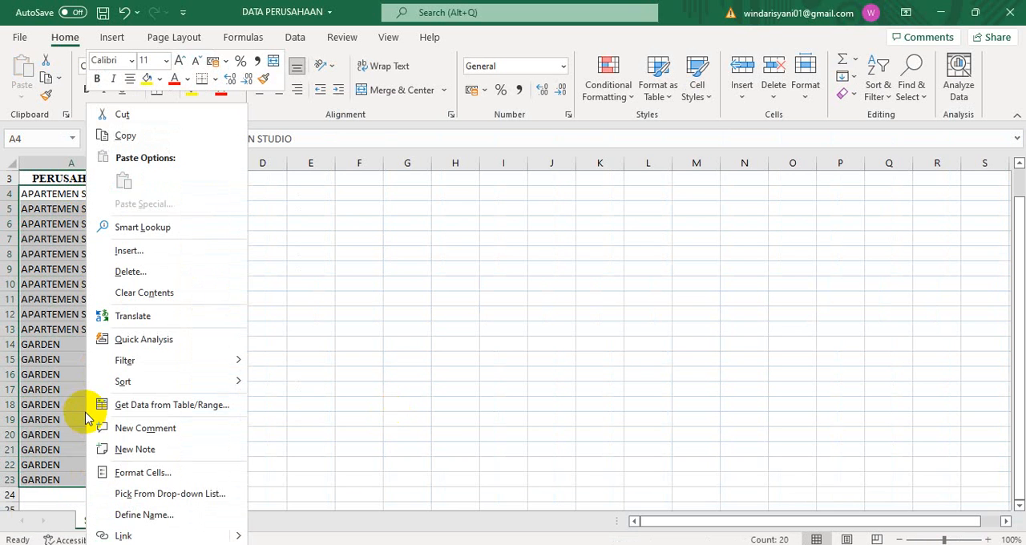
pyautogui.click(154, 142)
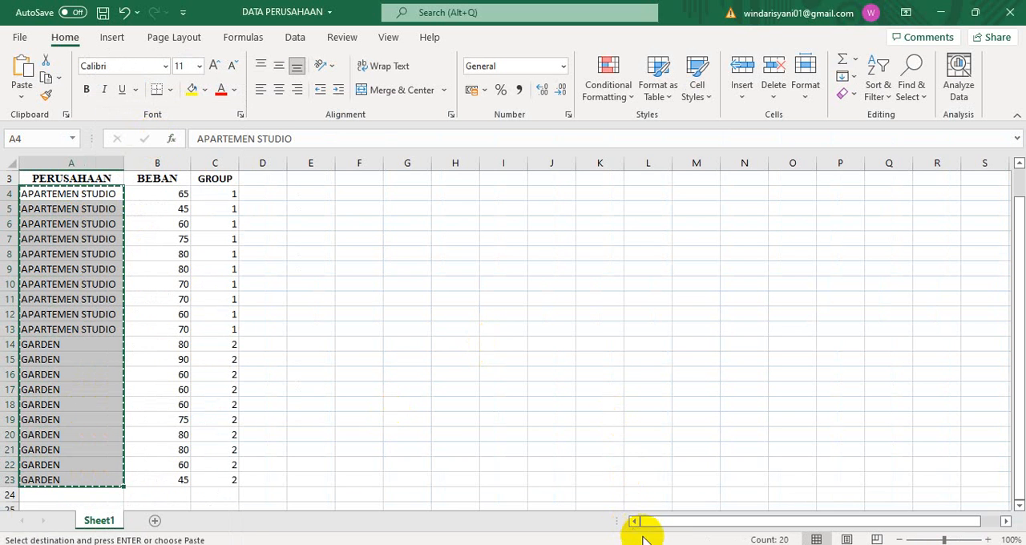
# Switch to SPSS and paste the copied company entries into the Perusahaan column starting at case 1
pyautogui.hotkey('alt', 'Tab')
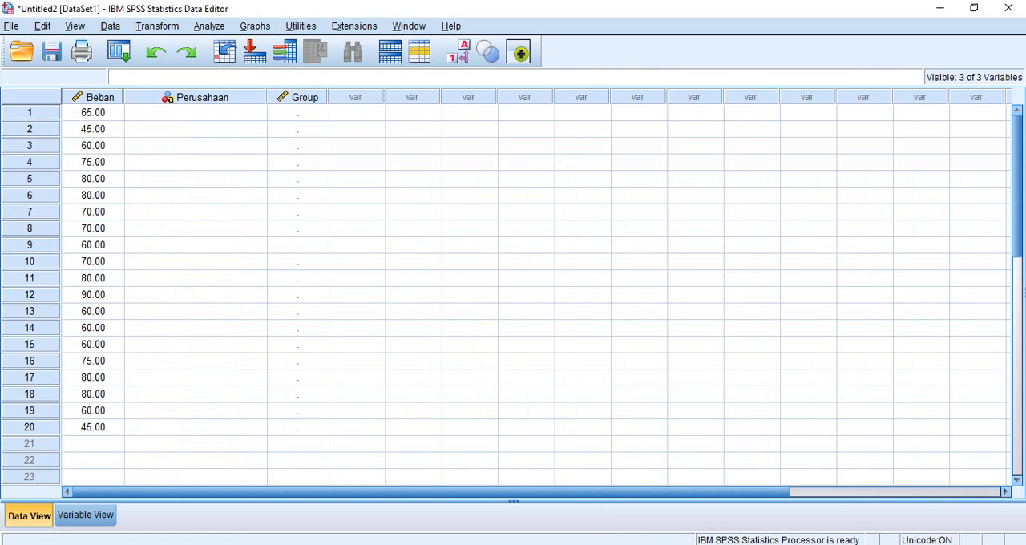
pyautogui.click(206, 113)
pyautogui.rightClick(206, 113)
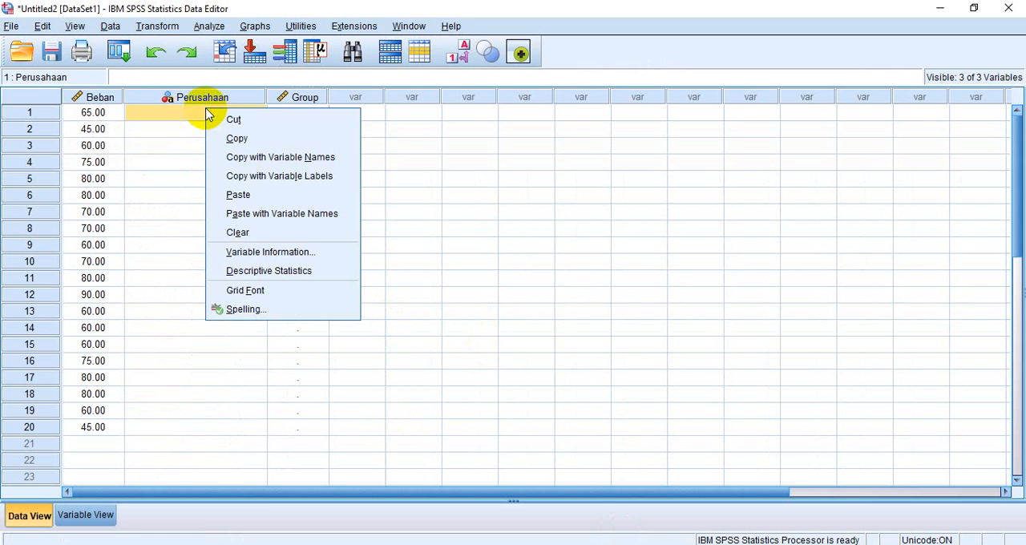
pyautogui.click(234, 195)
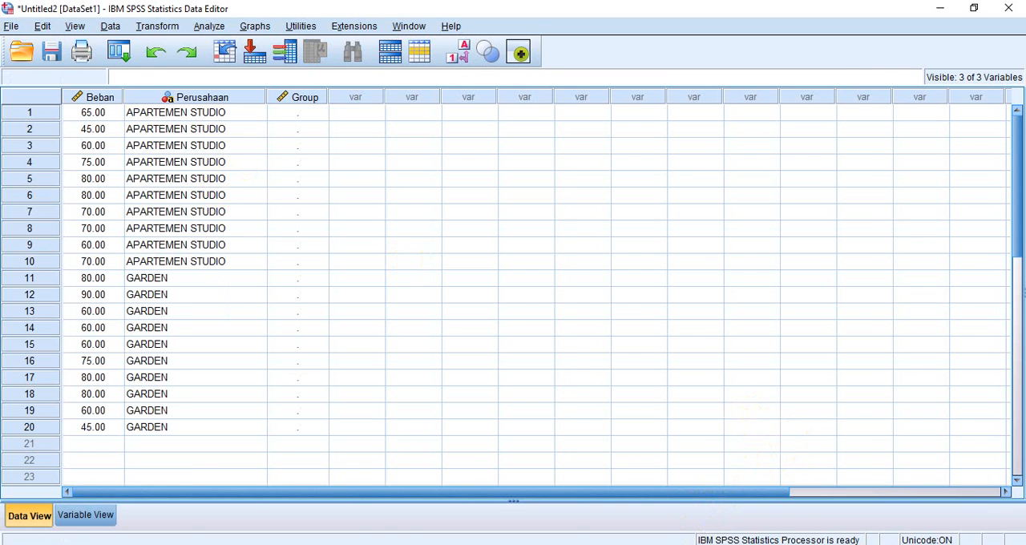
# Switch to Excel and copy the GROUP codes in C4:C23
pyautogui.hotkey('alt', 'Tab')
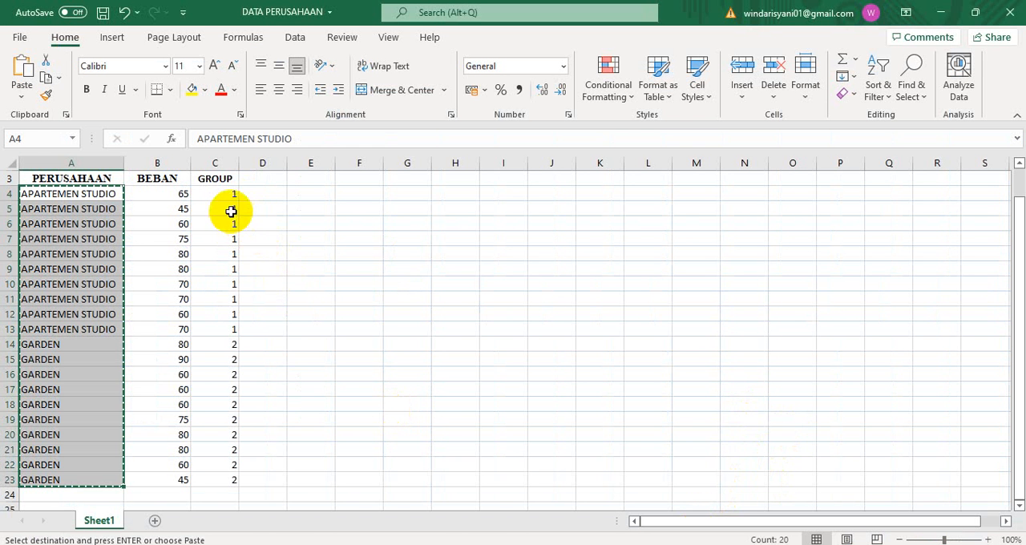
pyautogui.moveTo(215, 196); pyautogui.dragTo(229, 476)
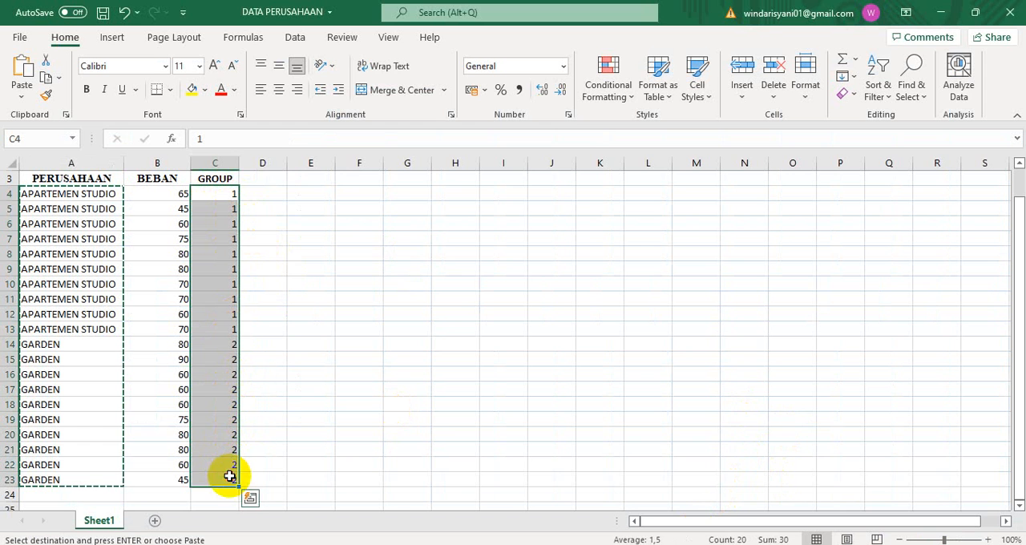
pyautogui.rightClick(226, 425)
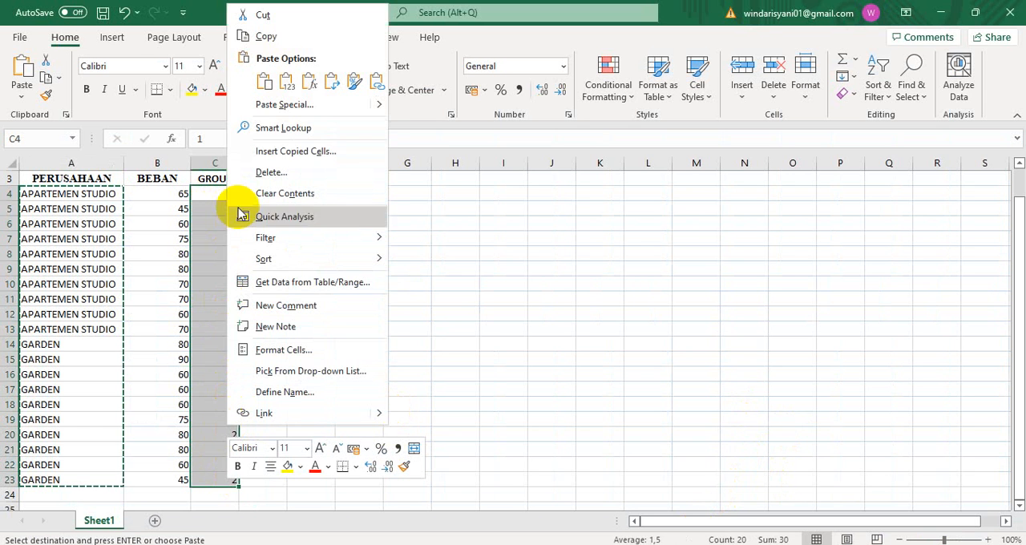
pyautogui.click(265, 37)
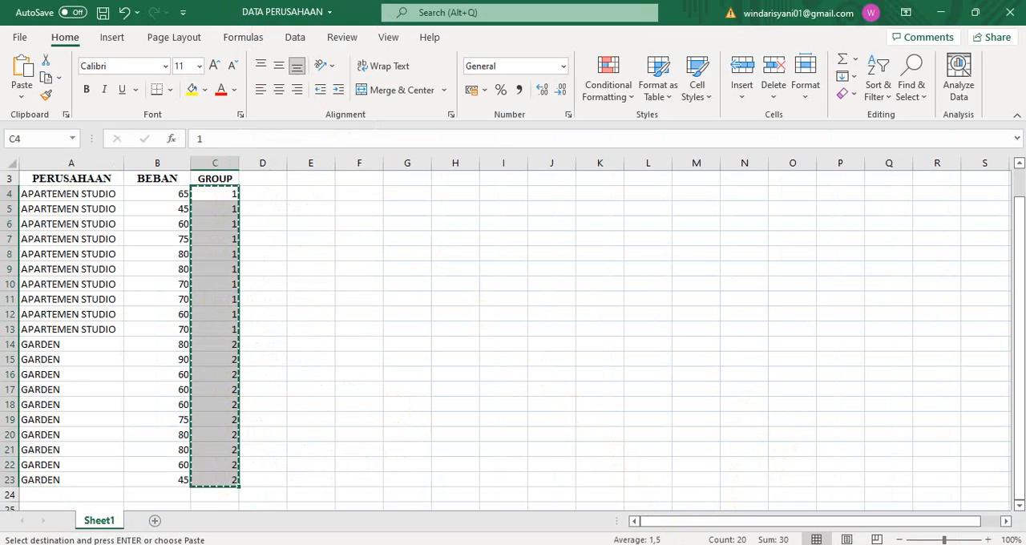
# Switch to SPSS and paste the copied codes into the Group column starting at case 1
pyautogui.click(659, 544)
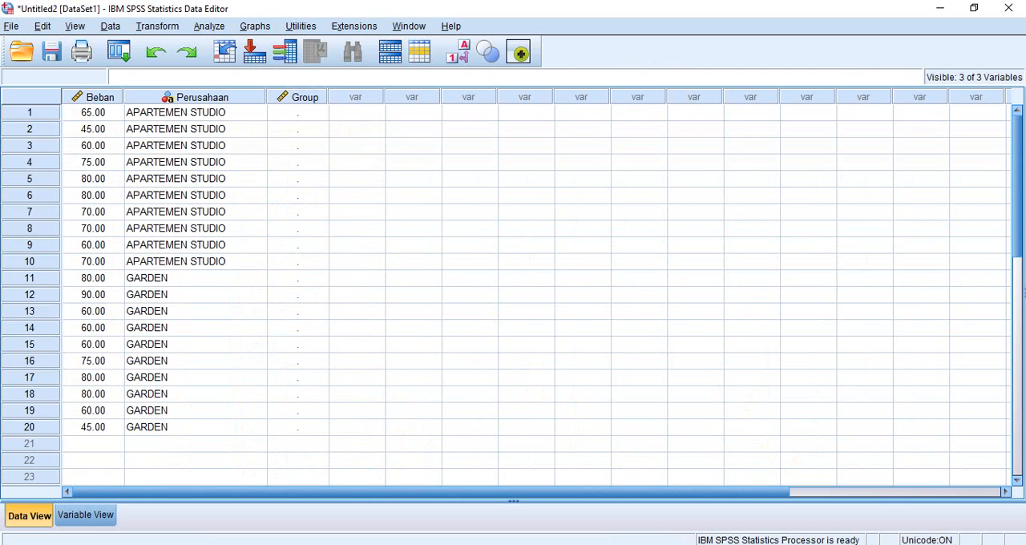
pyautogui.click(299, 113)
pyautogui.rightClick(300, 115)
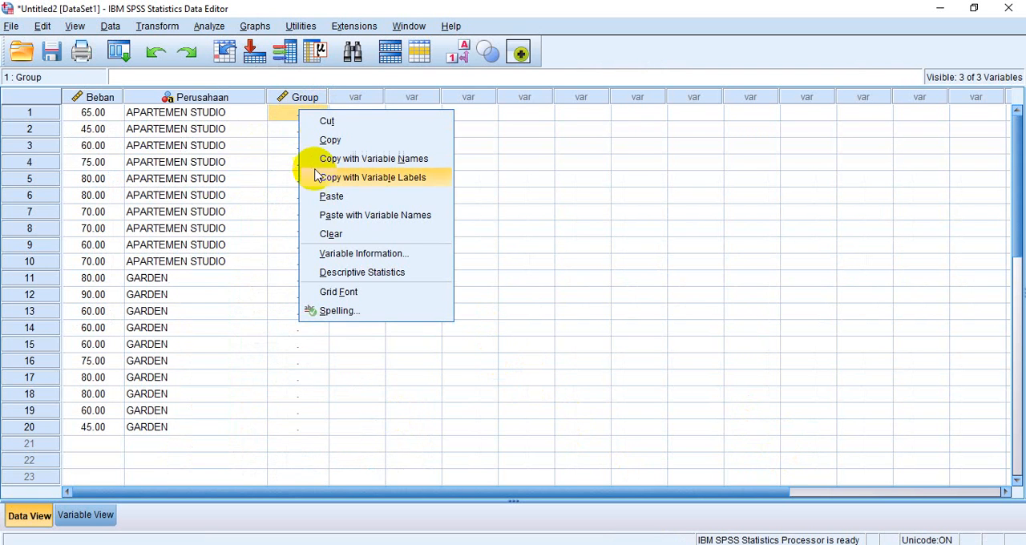
pyautogui.click(331, 196)
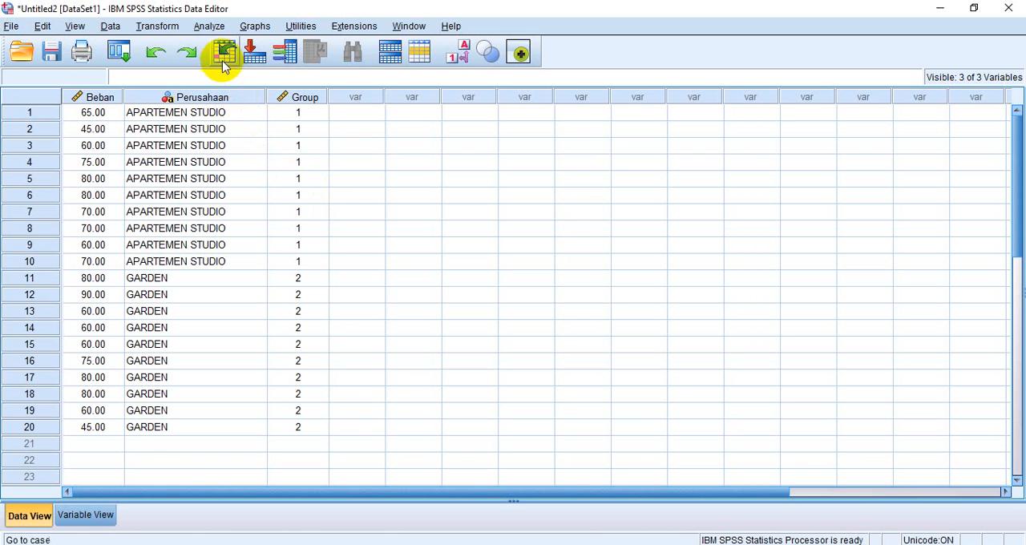
# Start an Independent-Samples T Test with Beban Perusahaan as the test variable and Group Perusahaan as the grouping variable
pyautogui.click(209, 28)
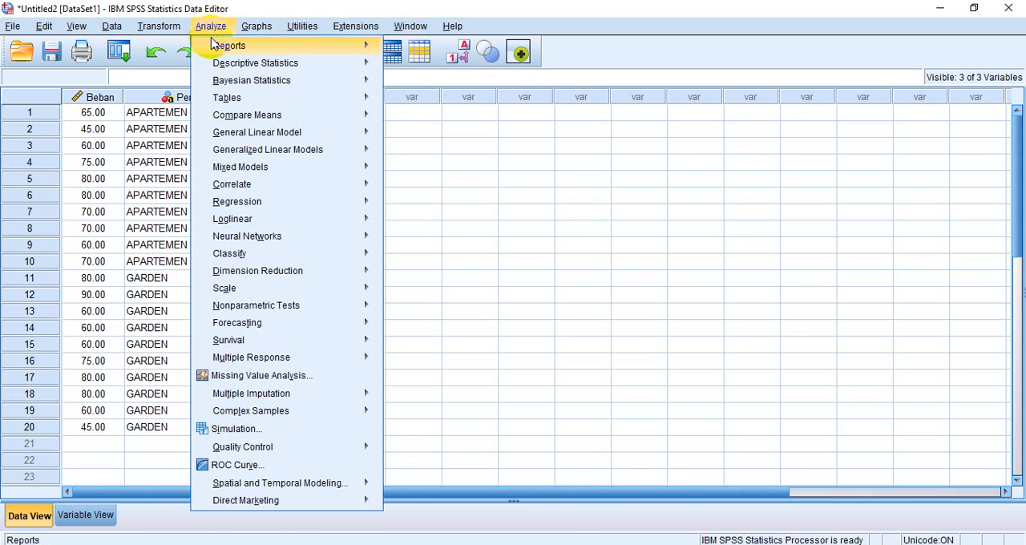
pyautogui.moveTo(232, 118)
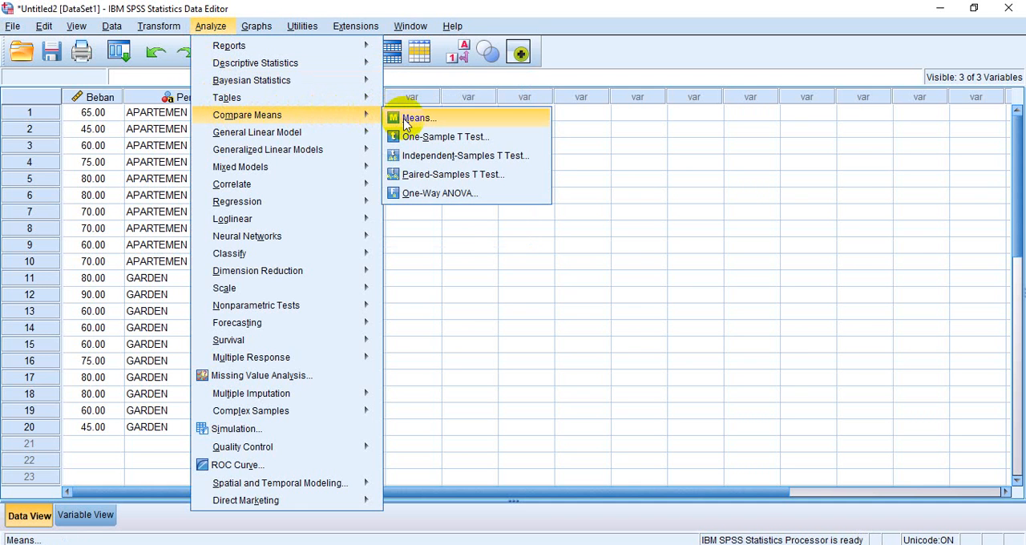
pyautogui.click(409, 158)
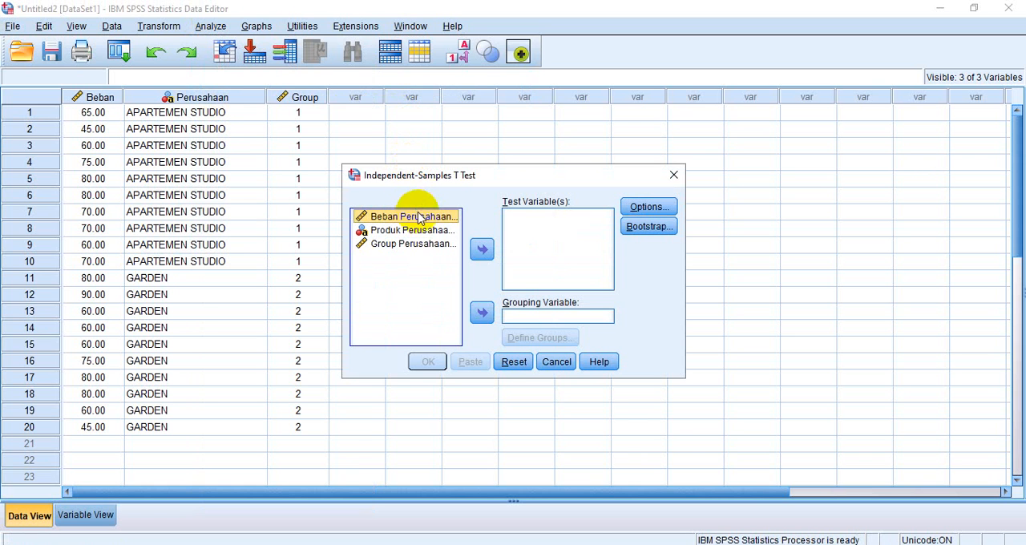
pyautogui.click(481, 250)
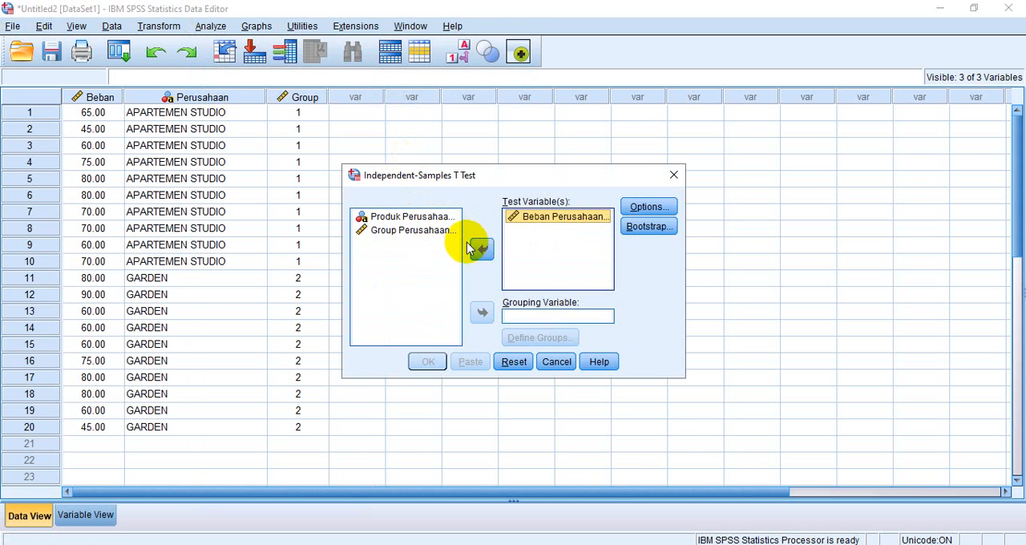
pyautogui.click(437, 234)
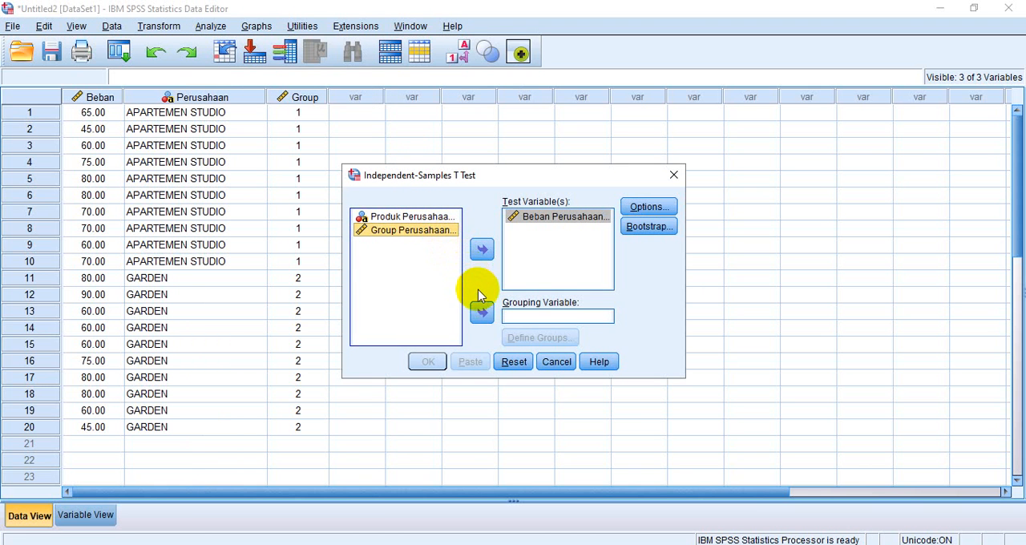
pyautogui.click(482, 314)
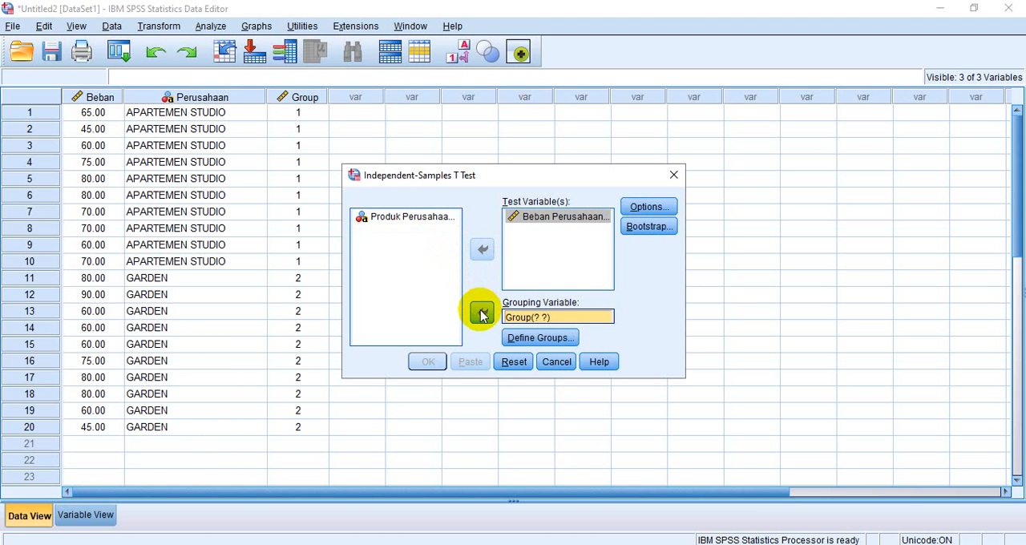
# Define the grouping variable's groups with the specified values 1 for Group 1 and 2 for Group 2
pyautogui.click(522, 339)
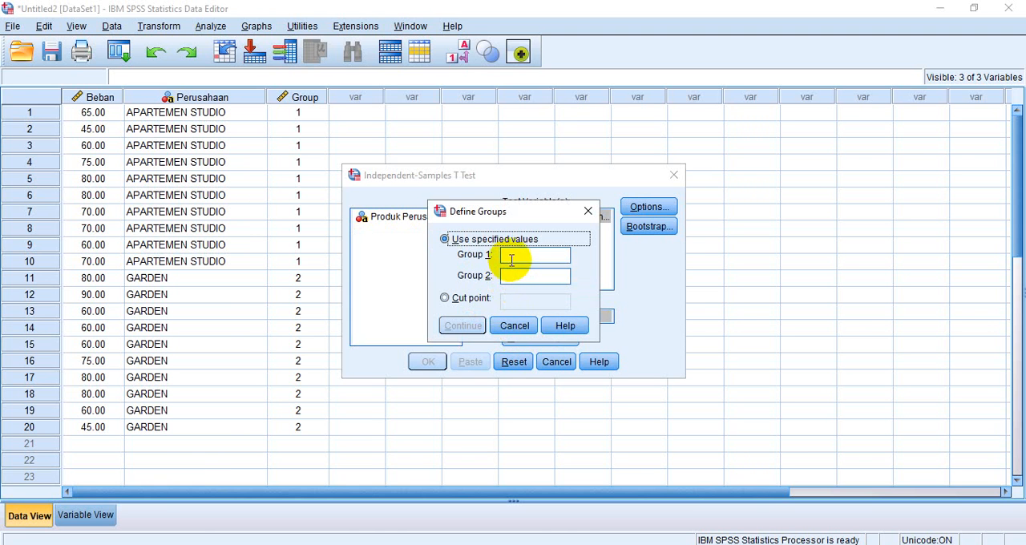
pyautogui.click(511, 255)
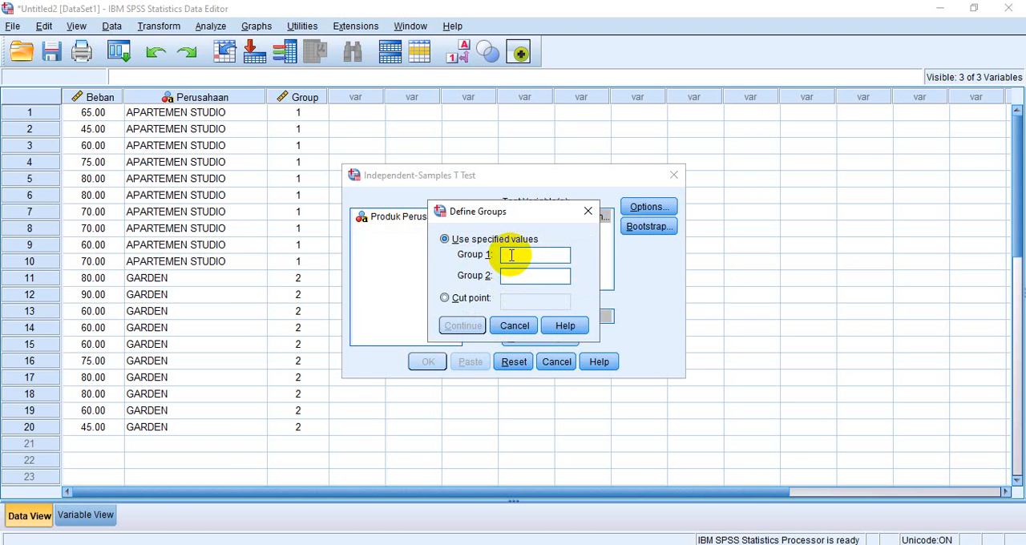
pyautogui.write('1')
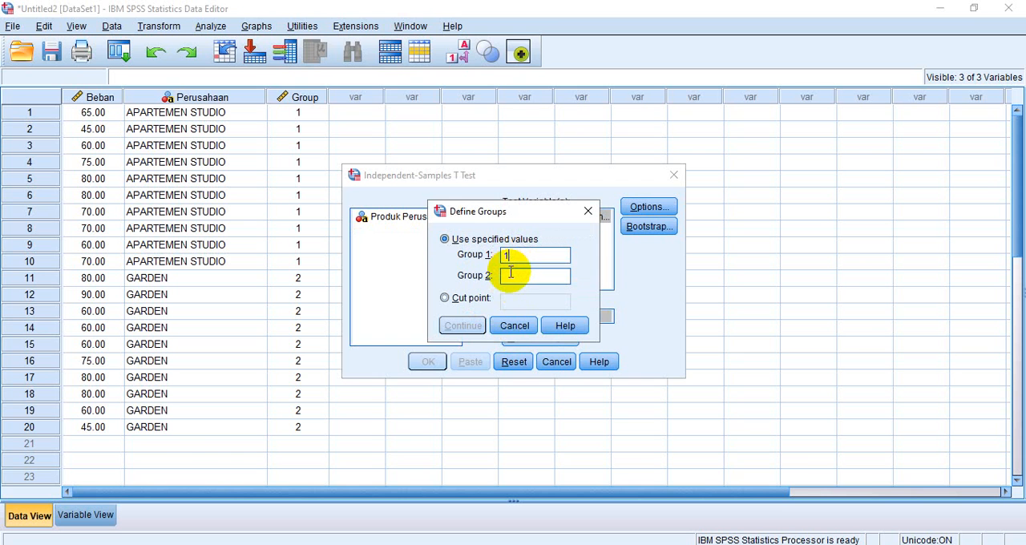
pyautogui.click(511, 275)
pyautogui.write('2')
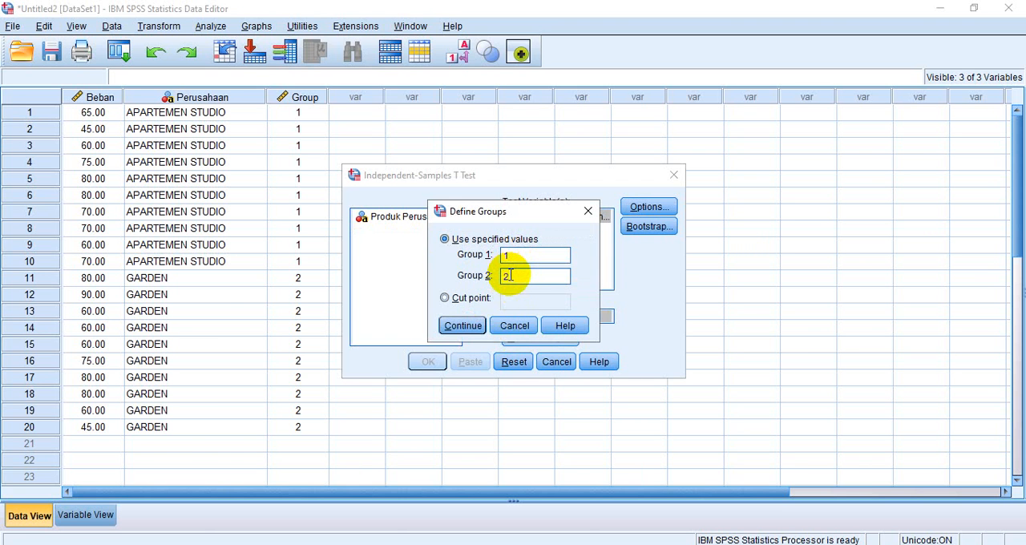
pyautogui.click(466, 326)
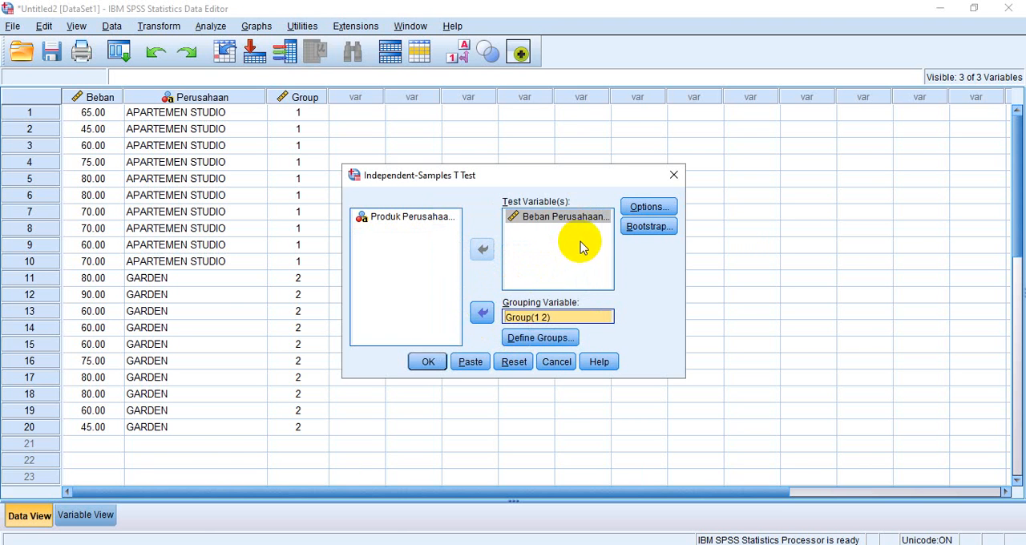
# Set the confidence interval percentage to 97 in the test options and run the Independent-Samples T Test
pyautogui.click(634, 210)
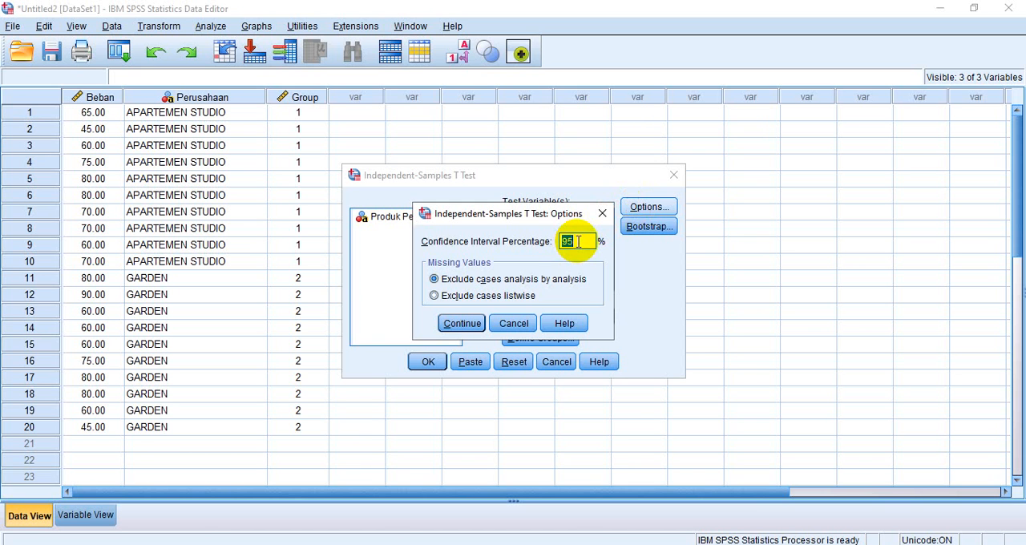
pyautogui.write('97')
pyautogui.click(472, 323)
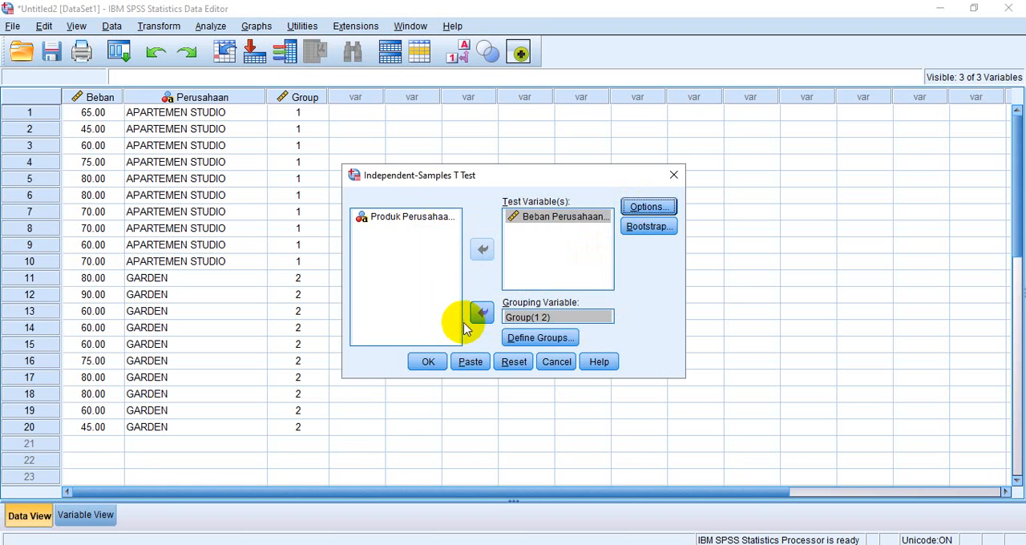
pyautogui.click(428, 362)
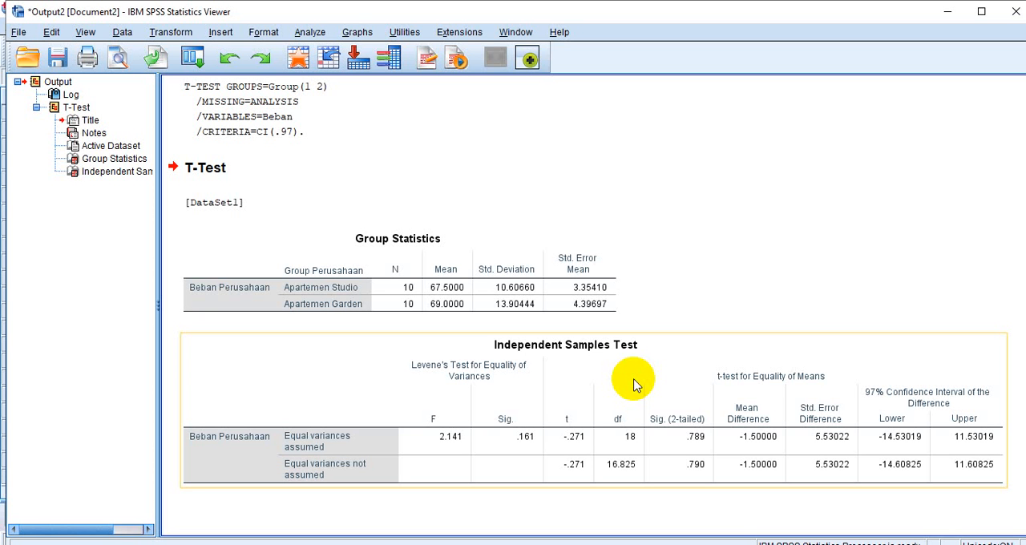
# Save the test output as the viewer file "UJI BEDA RERATA 1" in the TUGAS APLIKOM STATISTIK folder
pyautogui.click(269, 183)
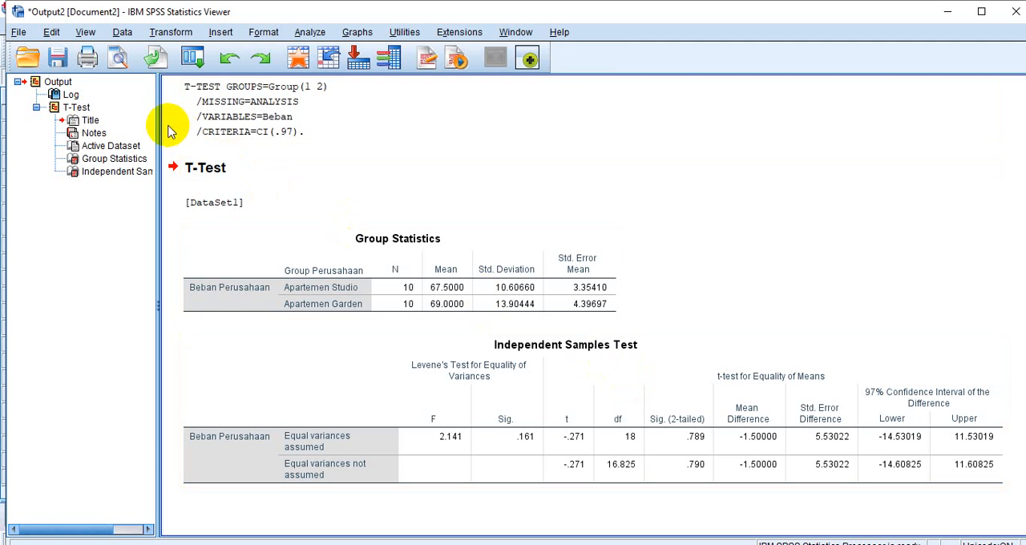
pyautogui.click(19, 32)
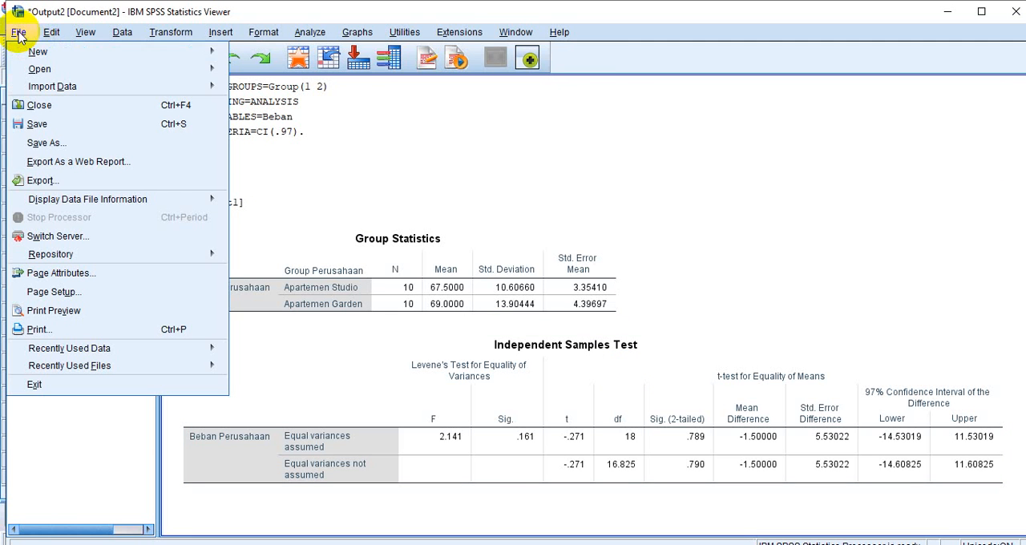
pyautogui.click(46, 144)
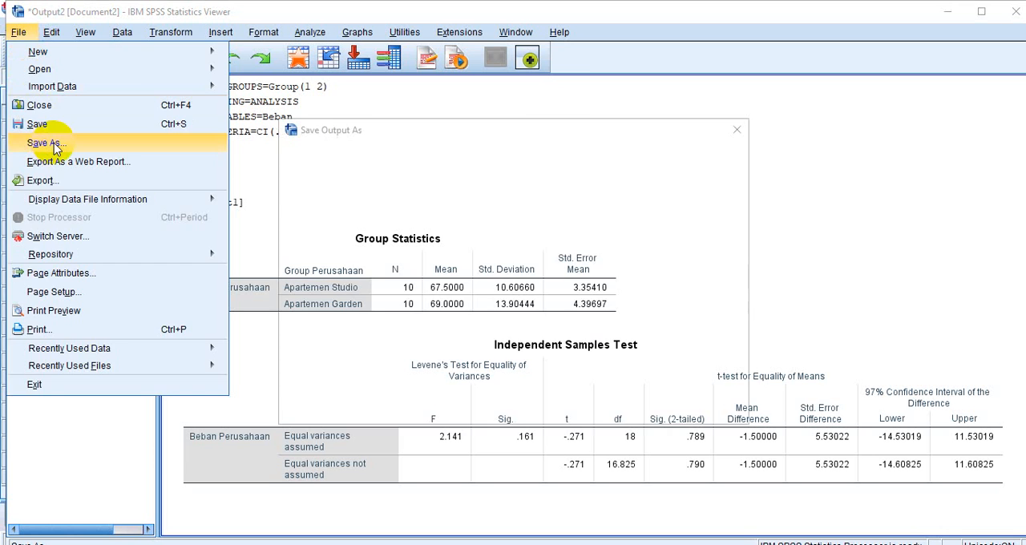
pyautogui.press('BackSpace')
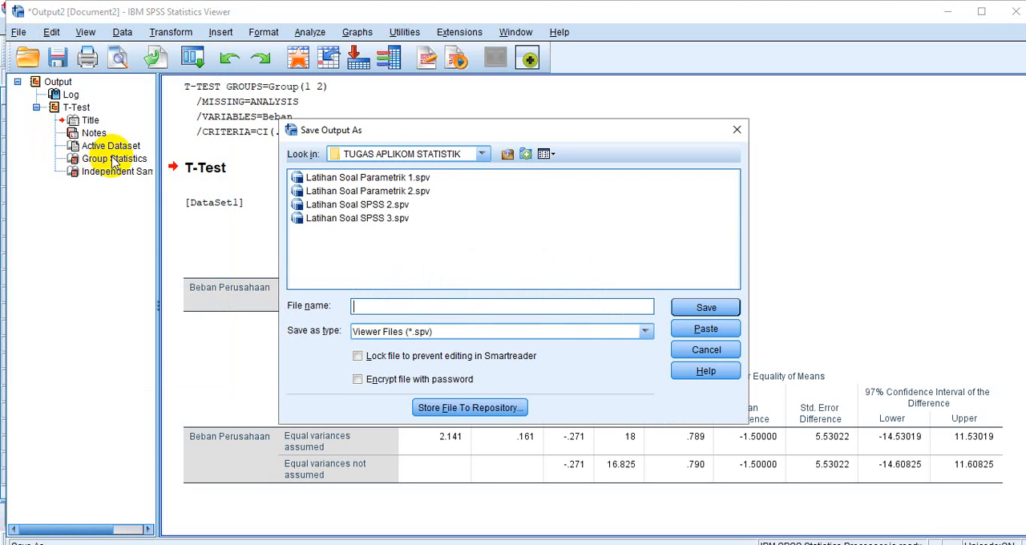
pyautogui.write('UJI ')
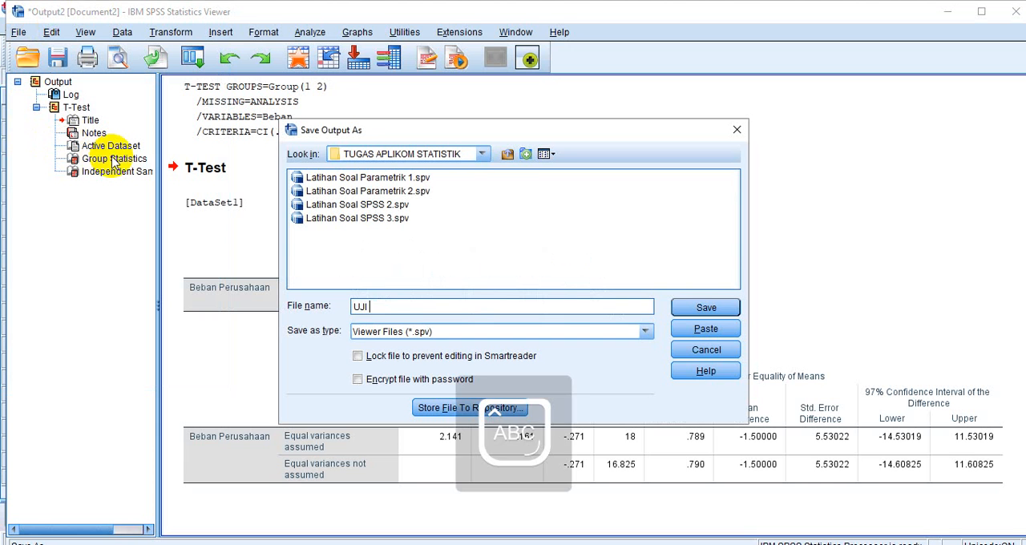
pyautogui.write('BEDA RER')
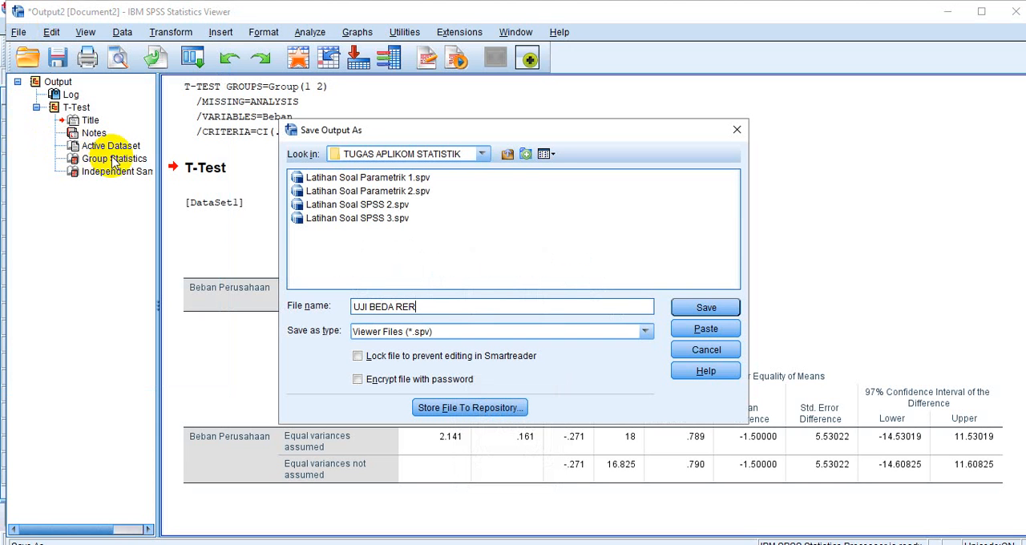
pyautogui.write('ATA 1')
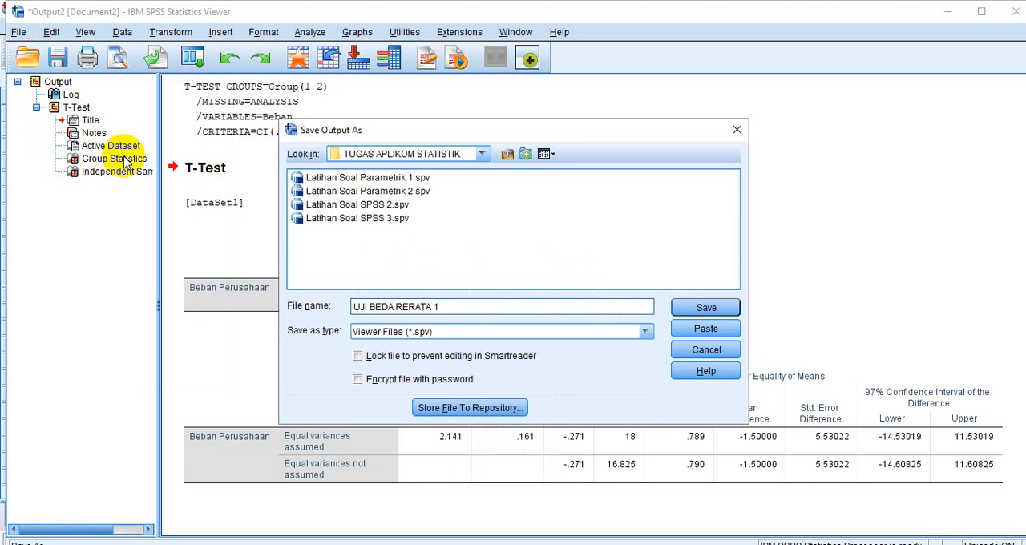
pyautogui.click(707, 311)
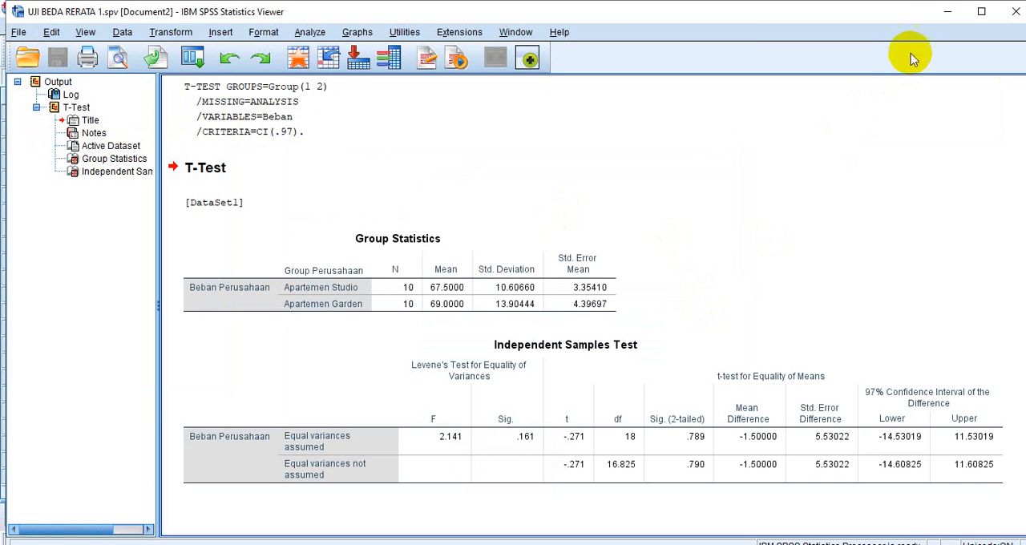
# Minimize the SPSS output viewer, the data editor and the Excel workbook to show the desktop
pyautogui.click(946, 13)
pyautogui.click(939, 11)
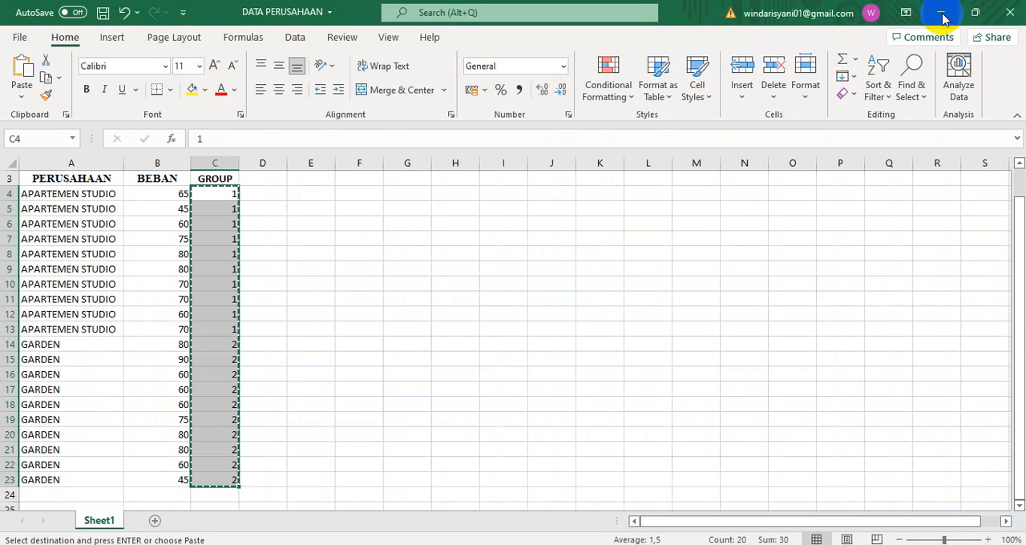
pyautogui.click(944, 11)
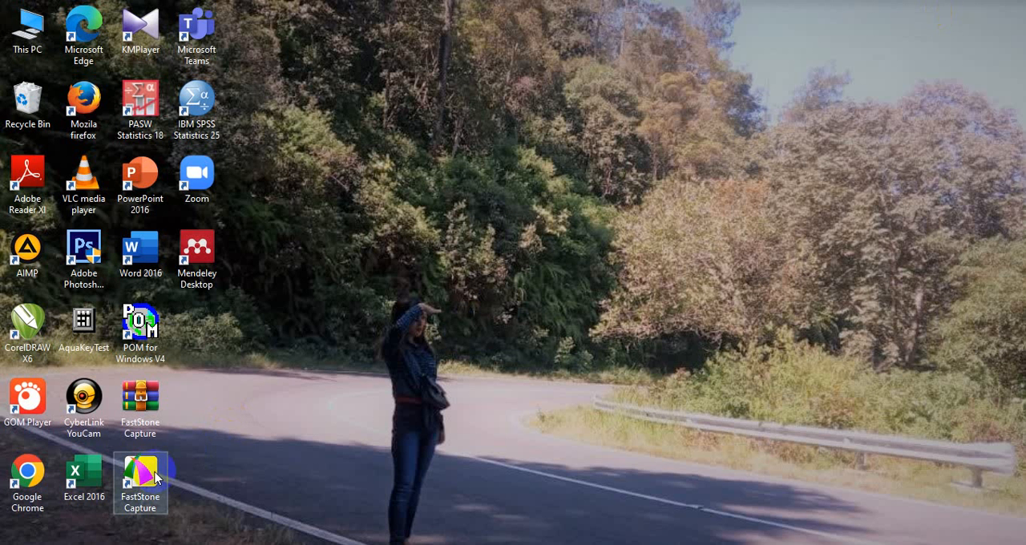